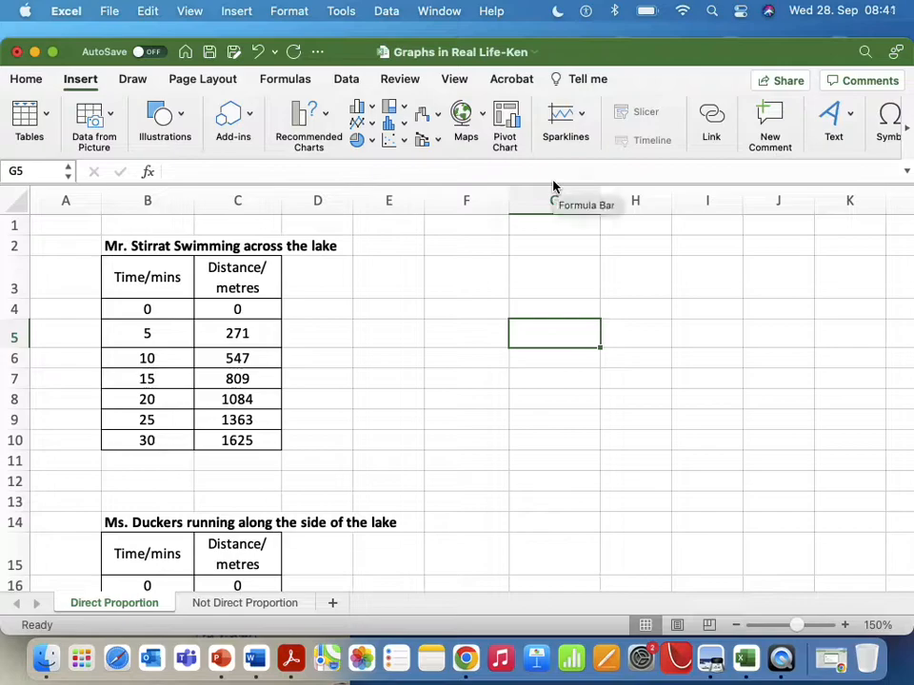
Examine the paired time and distance values in the swimming table, B4:C10
click(153, 311)
click(155, 331)
click(207, 337)
click(175, 359)
click(237, 358)
click(153, 248)
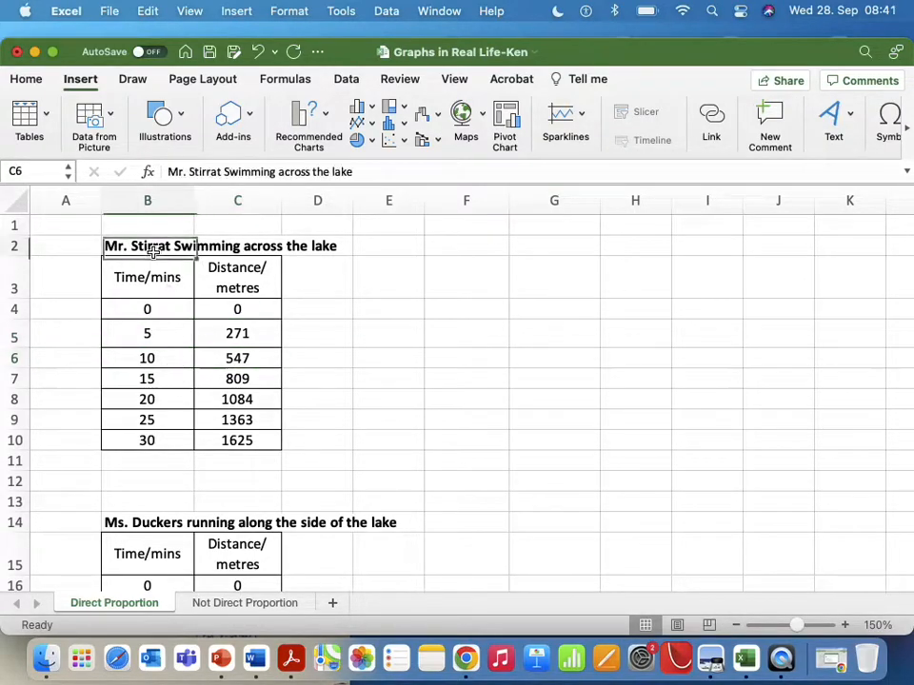
click(149, 527)
click(158, 250)
mouse_move(134, 306)
mouse_down()
mouse_move(239, 329)
mouse_move(222, 441)
mouse_up()
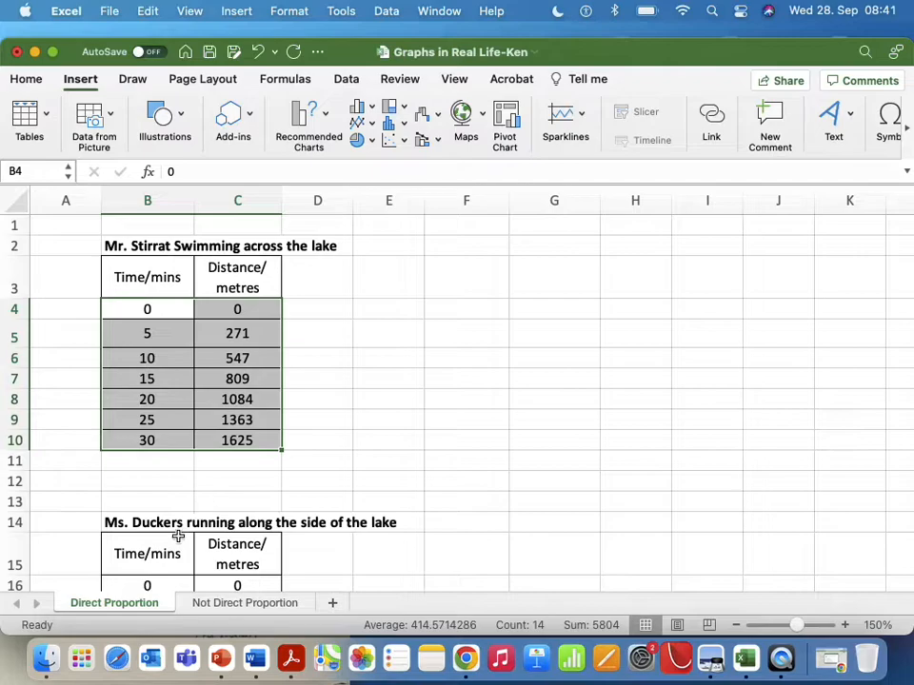
click(204, 328)
click(177, 339)
click(234, 358)
click(187, 359)
click(240, 376)
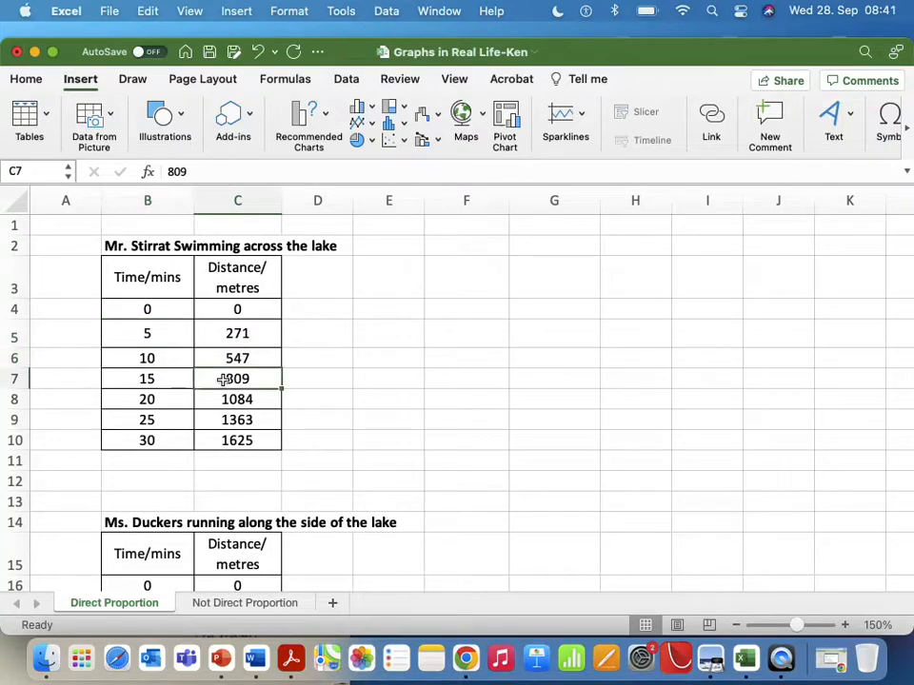
click(168, 377)
Add a "k" column heading in D3 and enter the formula =C4/B4 in D4 to divide distance by time
click(318, 285)
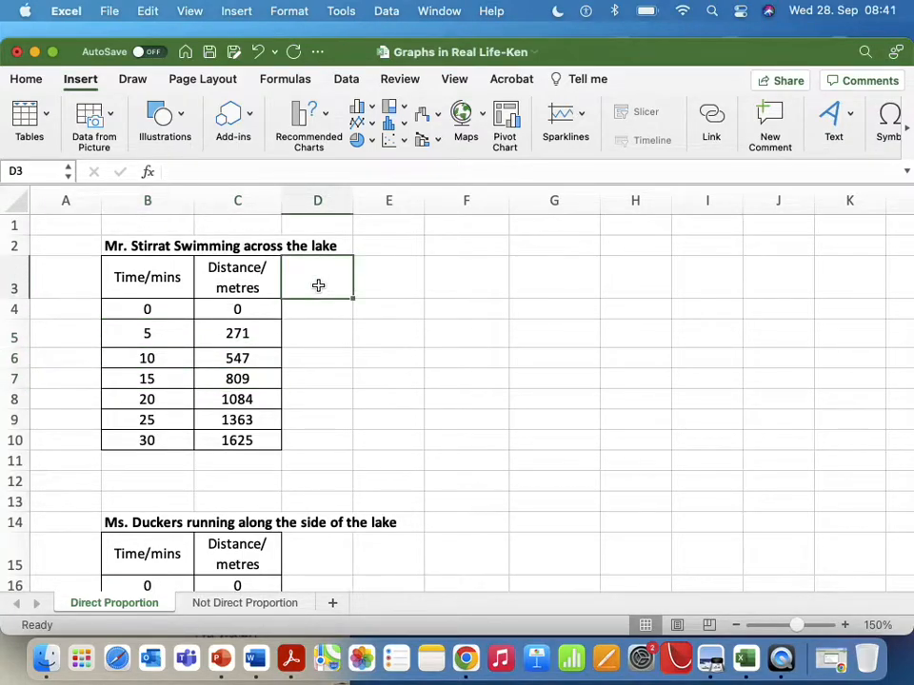
text(k)
key(Return)
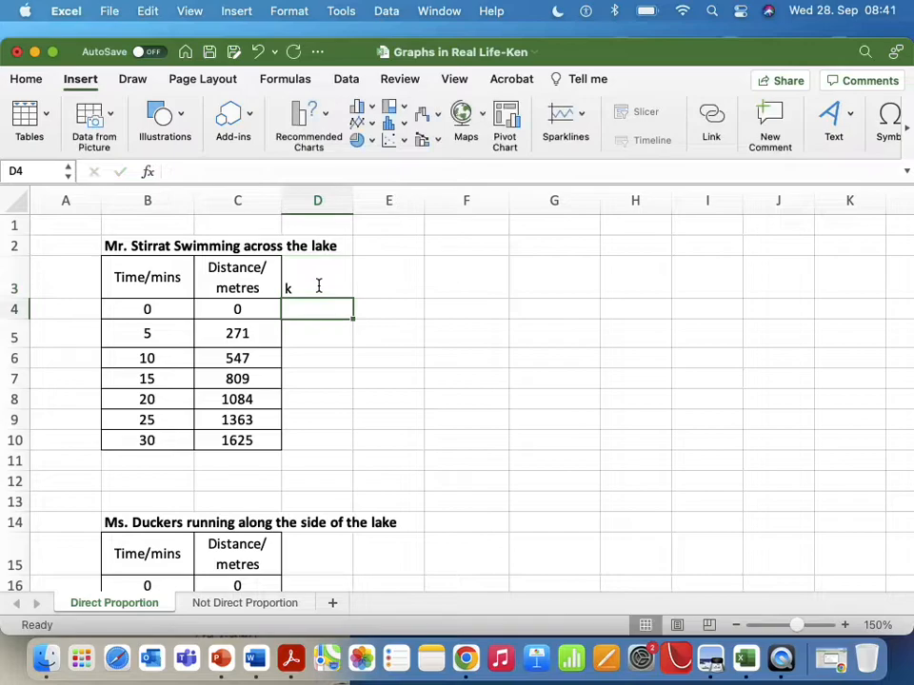
text(=)
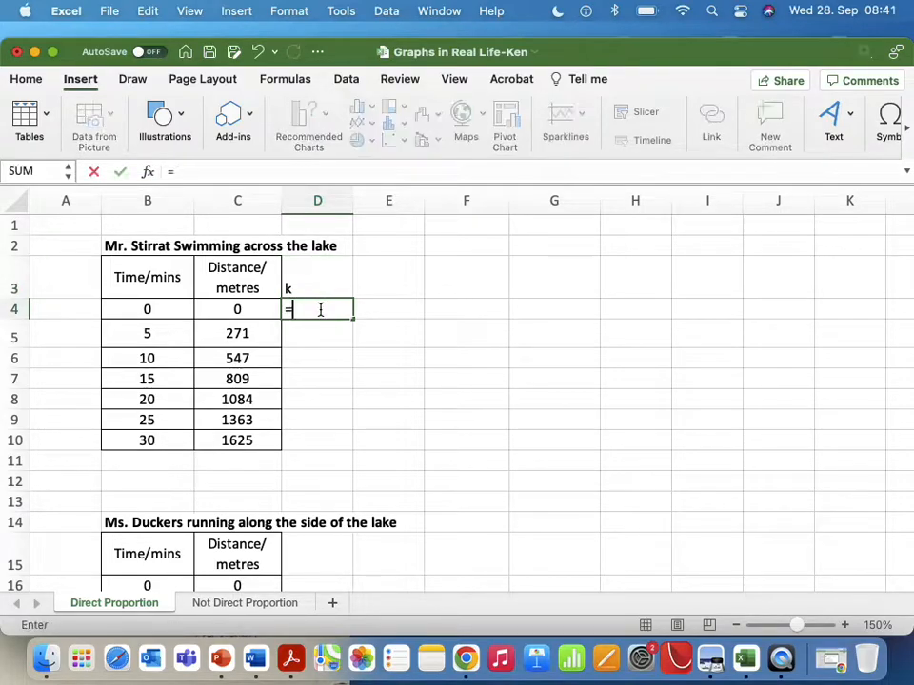
click(255, 310)
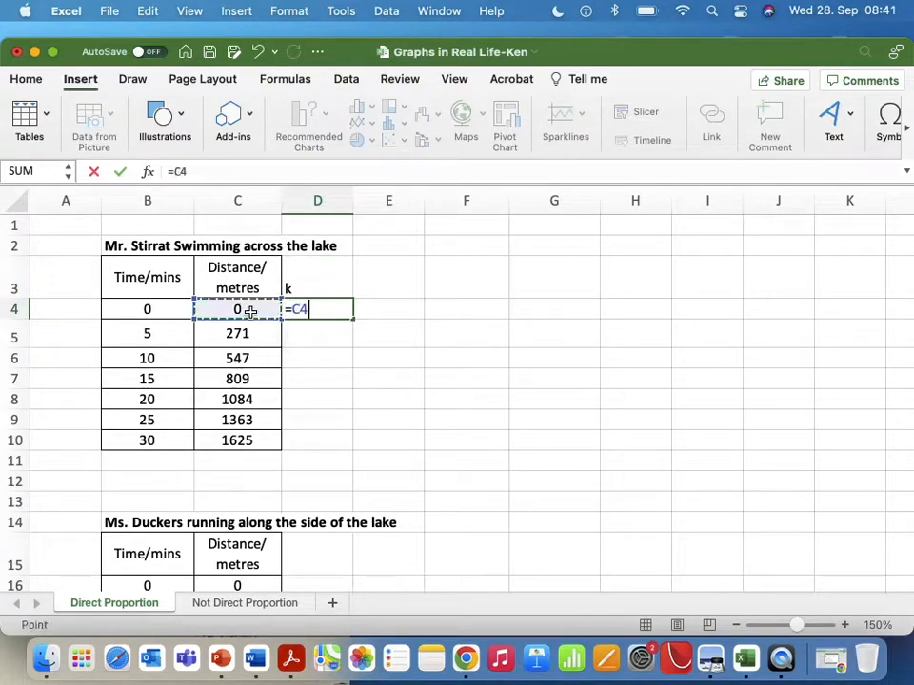
text(/)
click(181, 311)
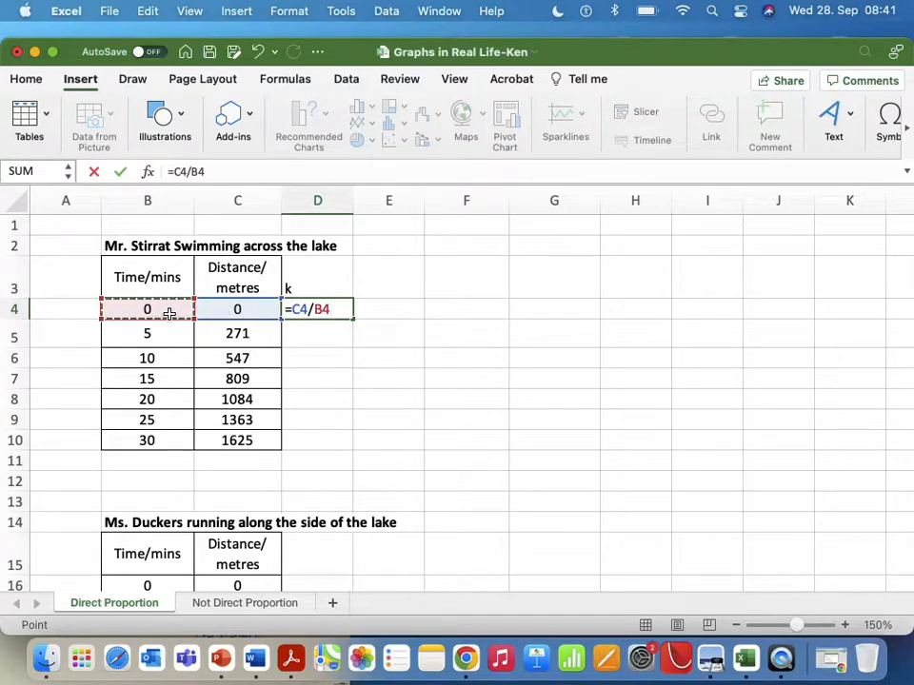
key(Return)
Check what kind of error is flagged for the formula in D4
click(307, 310)
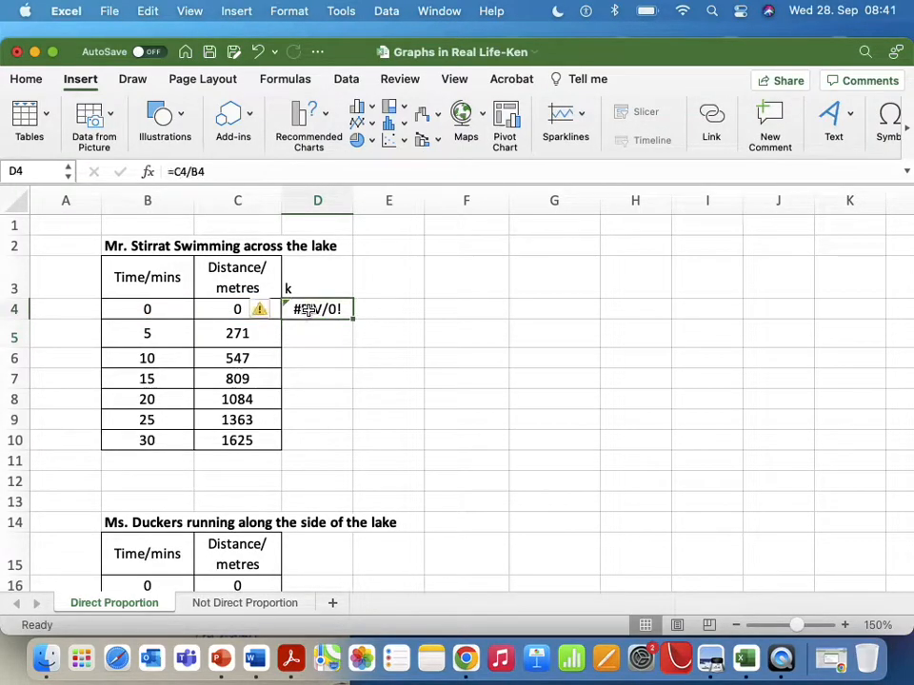
click(268, 312)
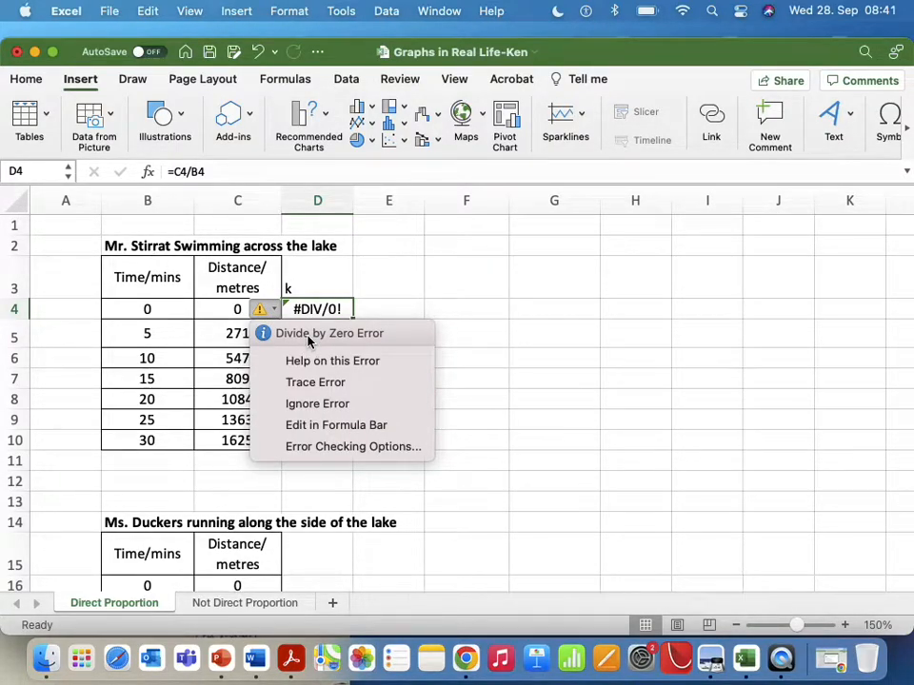
click(504, 330)
click(502, 305)
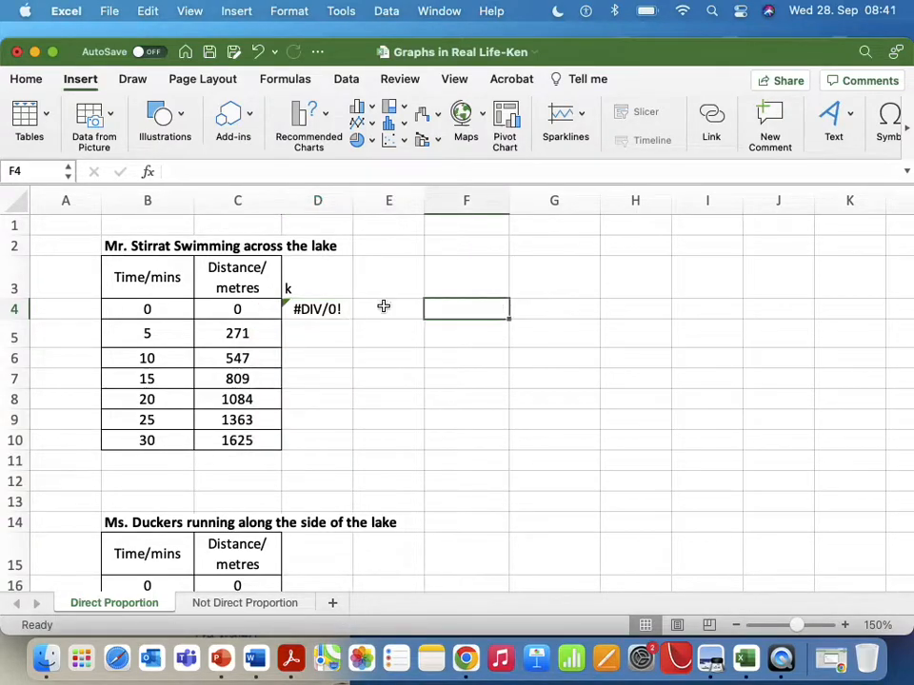
Fill the k formula from D4 down to D10 and align the filled cells vertically to the middle
click(340, 310)
drag(353, 319, 354, 445)
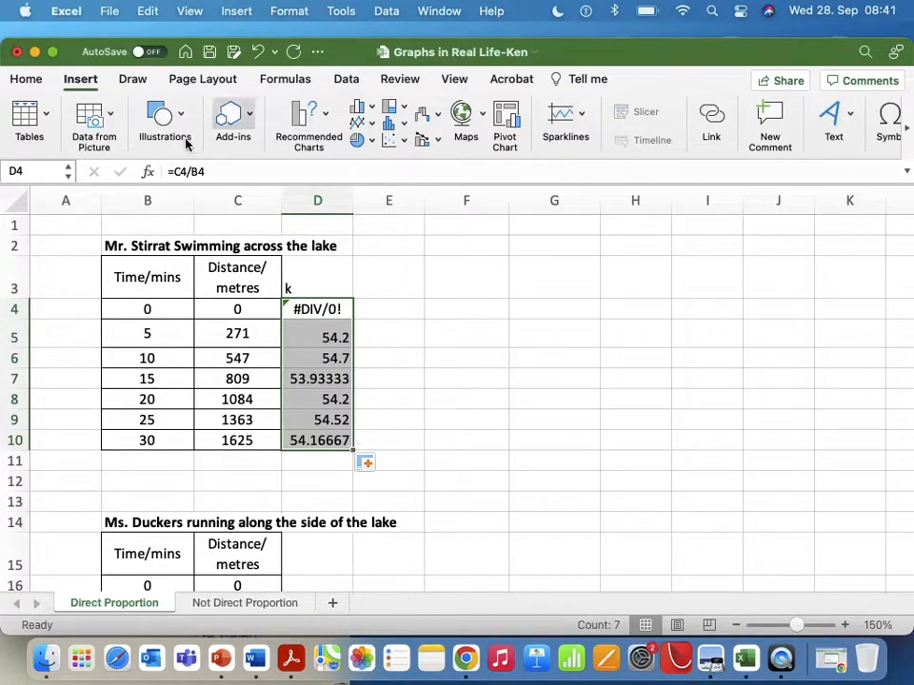
click(34, 85)
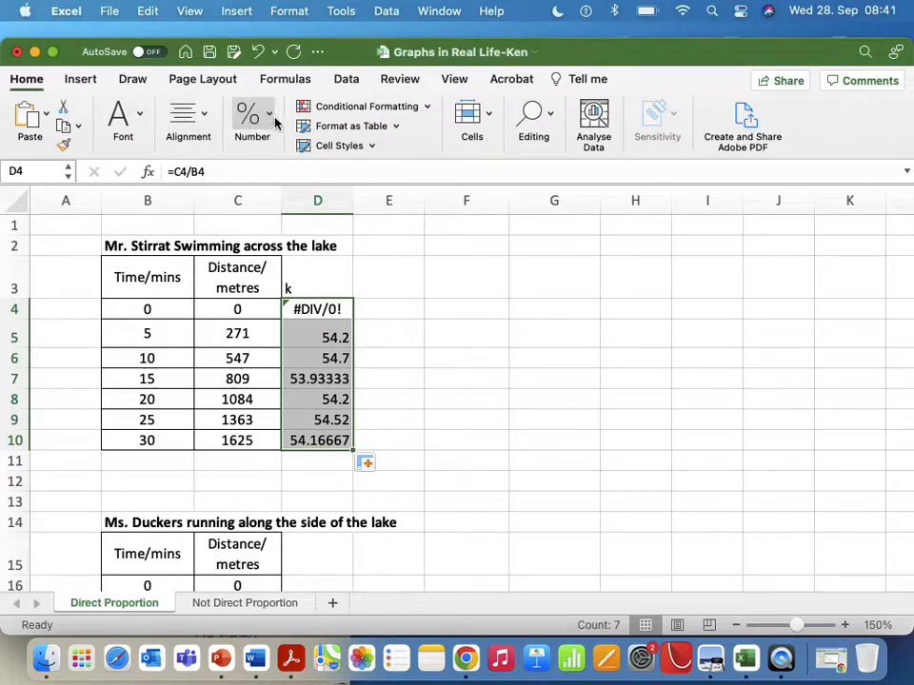
click(203, 118)
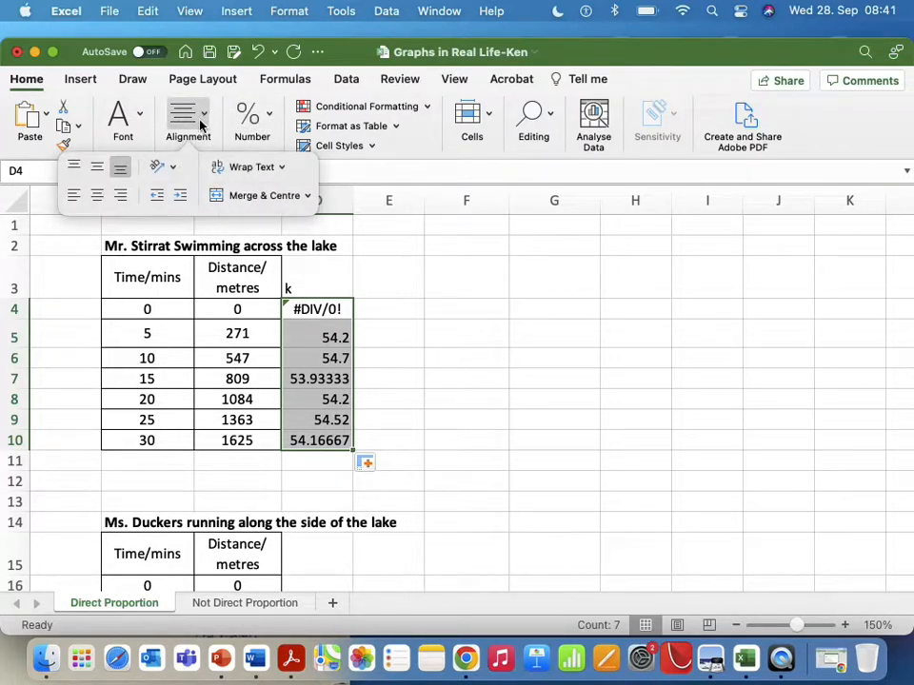
click(98, 168)
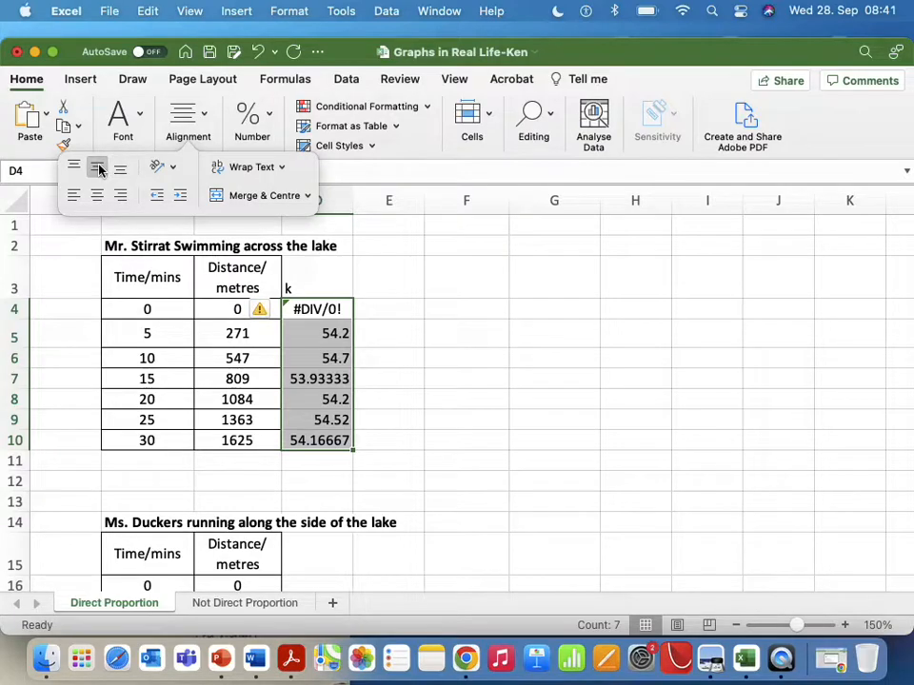
Format the k values in D5:D10 to show one decimal place
click(271, 121)
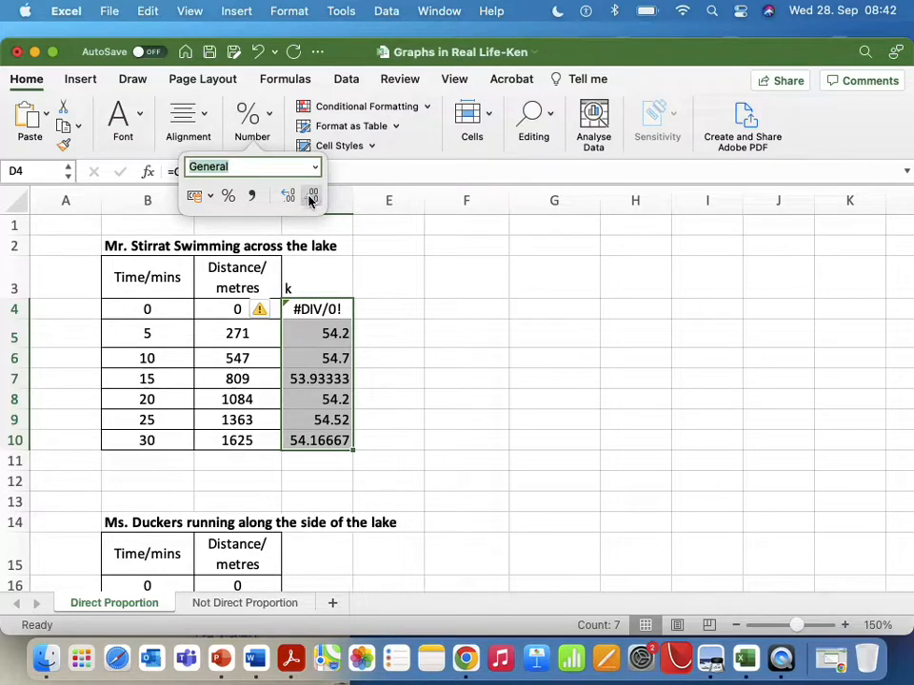
click(391, 290)
drag(343, 330, 343, 436)
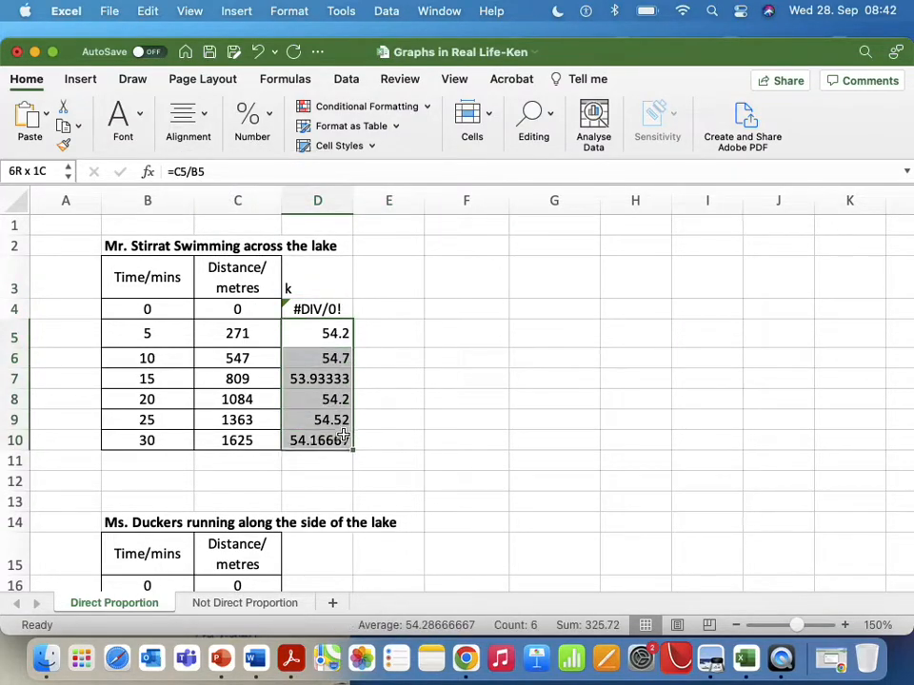
click(270, 118)
click(311, 196)
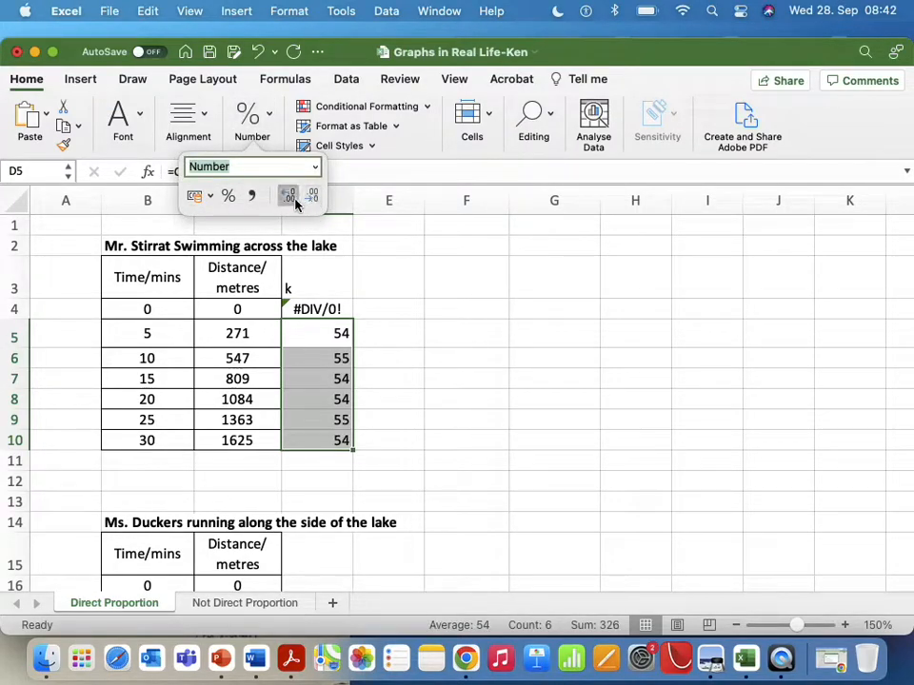
click(295, 198)
click(310, 197)
click(289, 197)
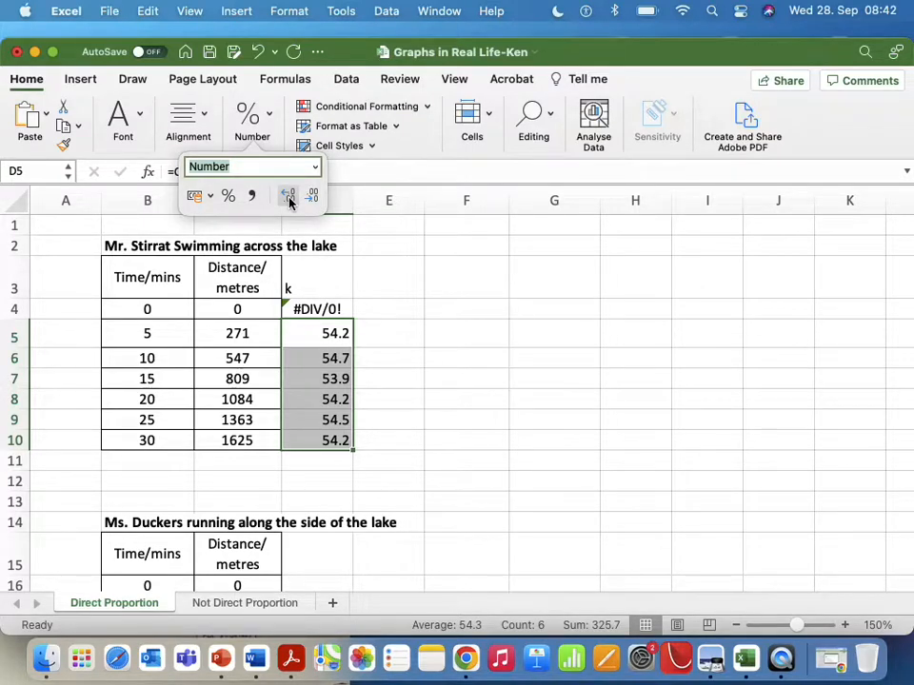
click(437, 274)
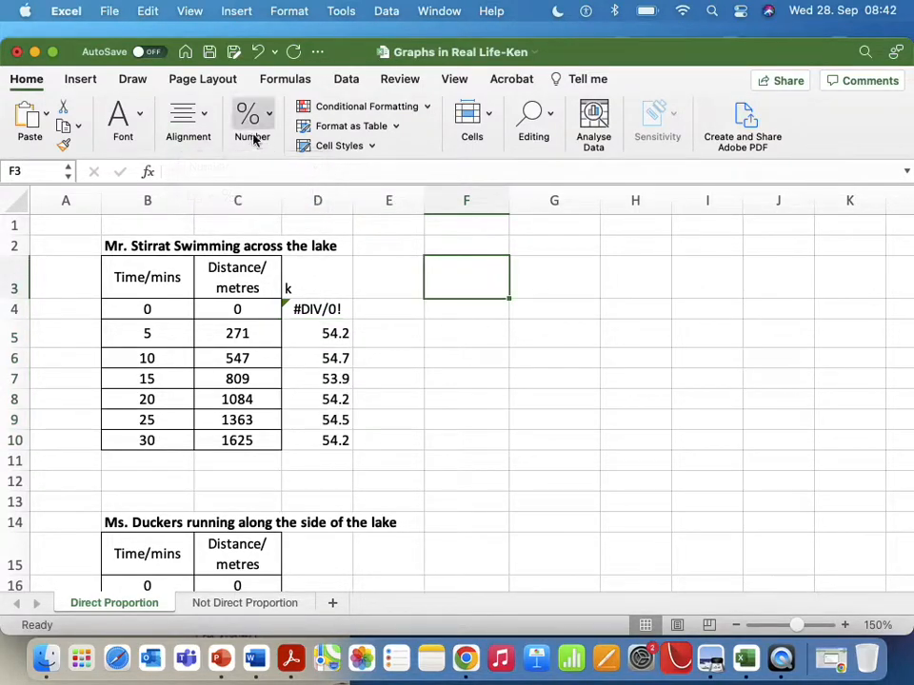
Centre the k heading and its values in D3:D10 both horizontally and vertically
click(199, 122)
click(320, 288)
drag(319, 288, 328, 442)
click(202, 124)
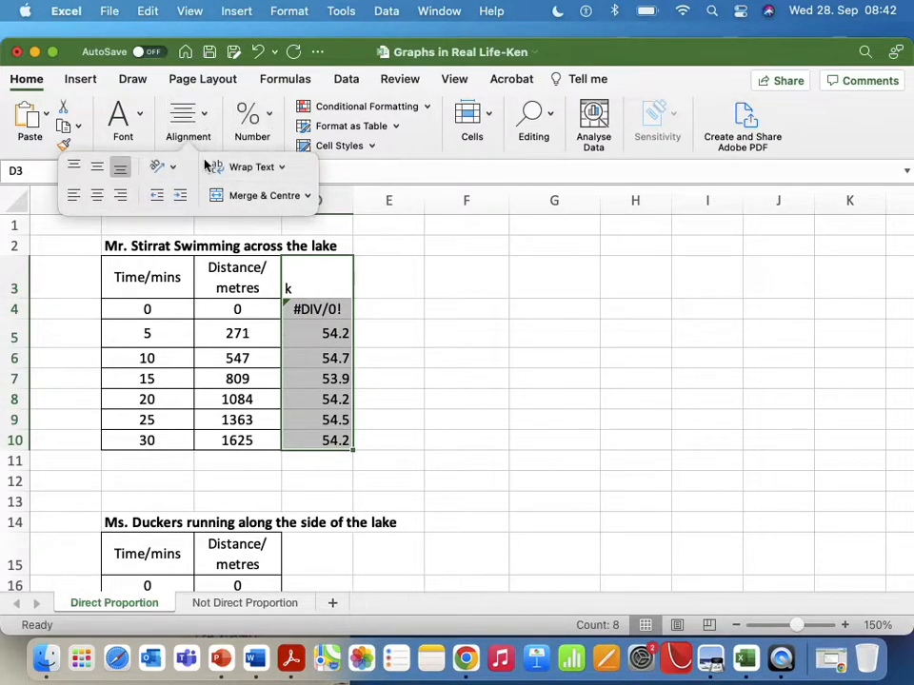
click(97, 195)
click(98, 171)
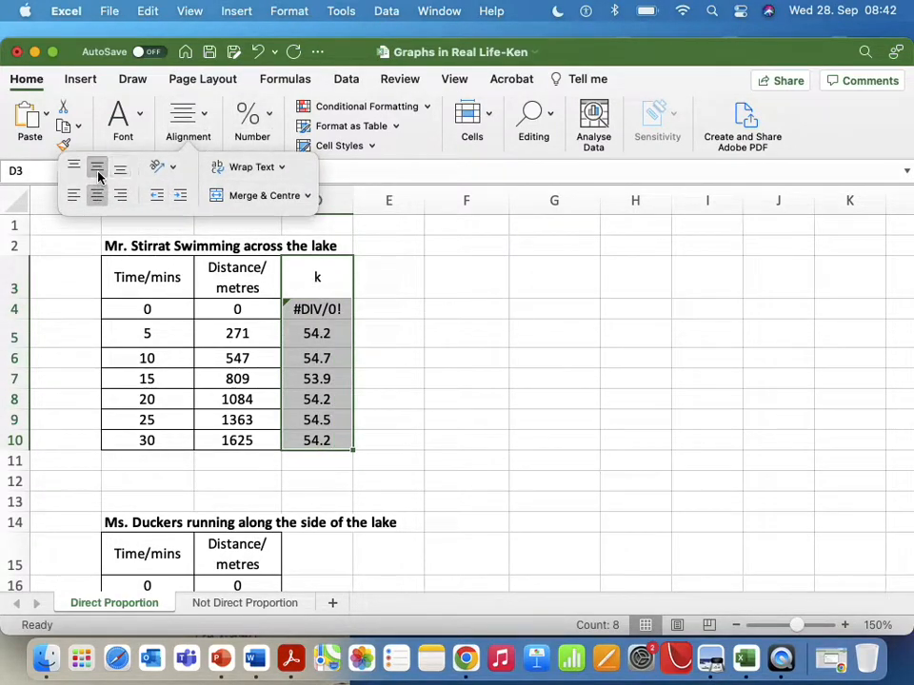
click(430, 266)
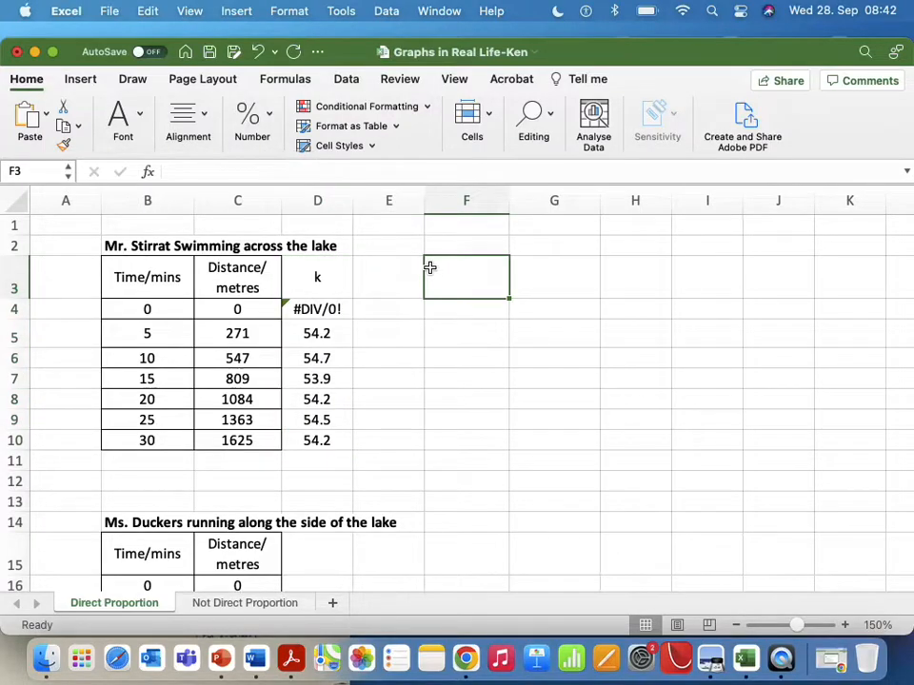
drag(339, 269, 346, 441)
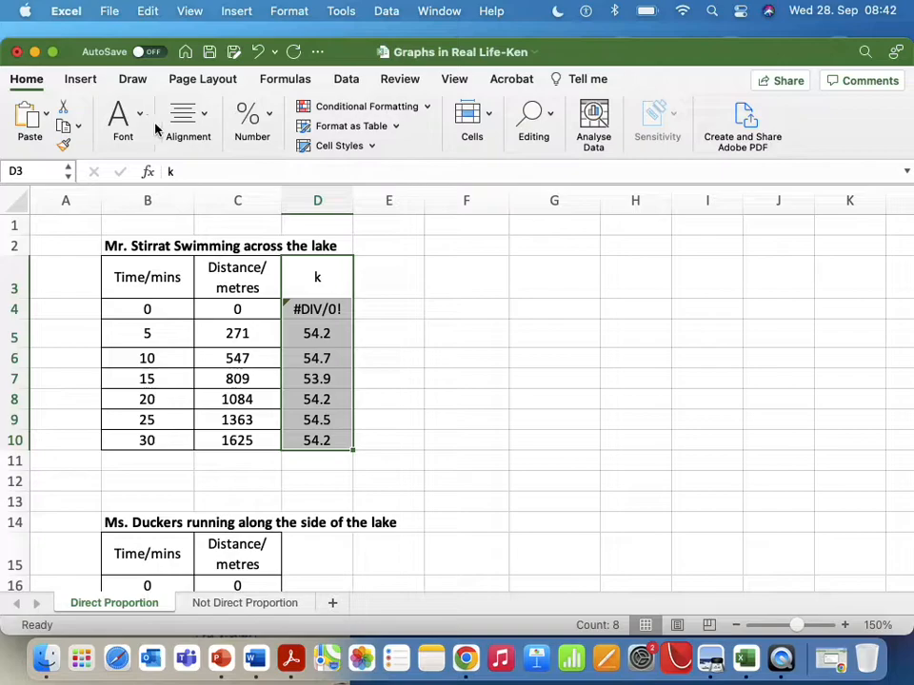
click(205, 120)
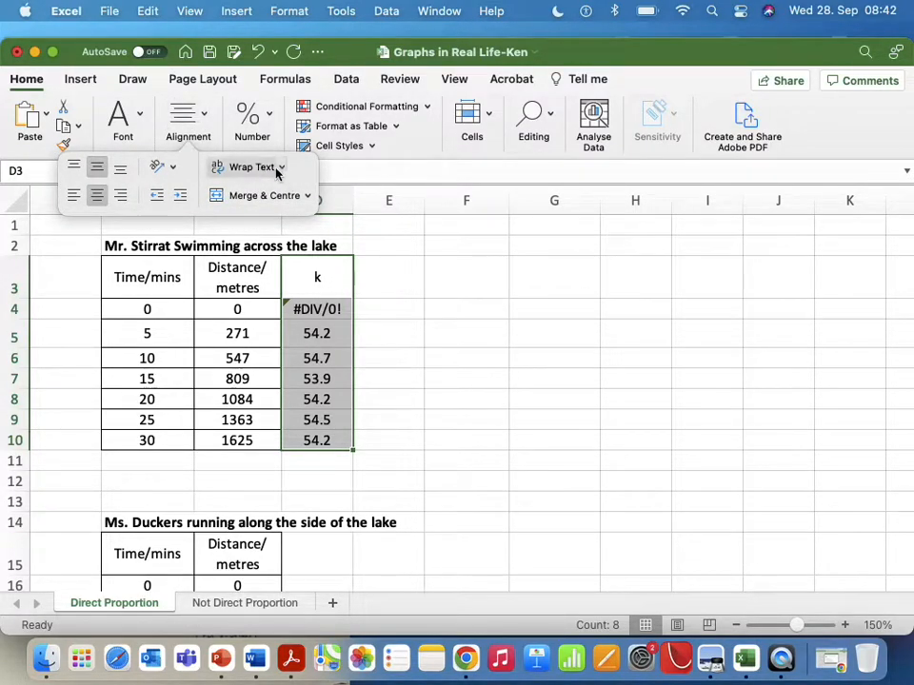
click(243, 285)
click(143, 277)
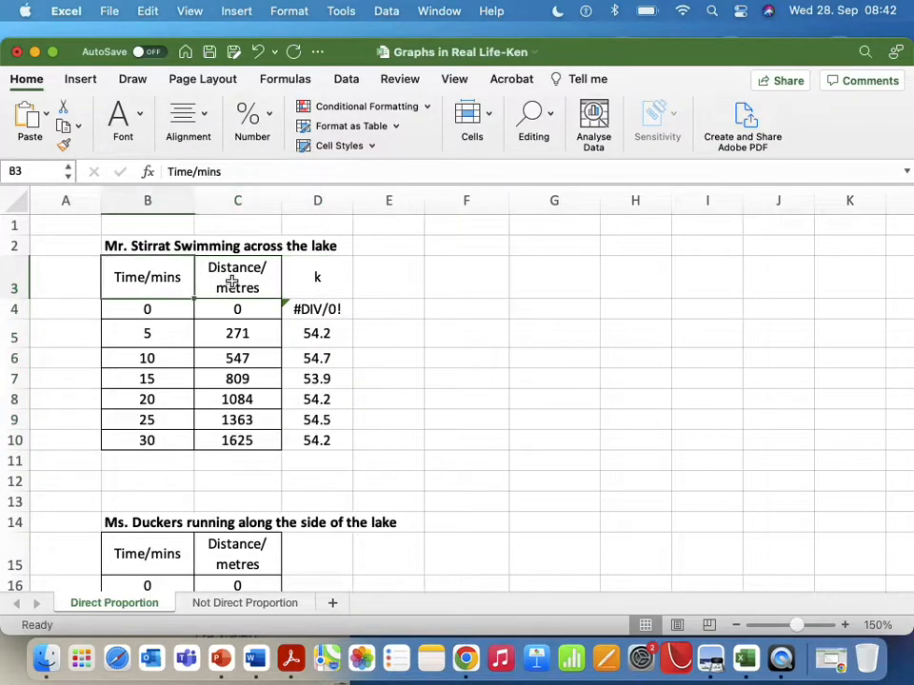
click(231, 282)
drag(303, 280, 322, 439)
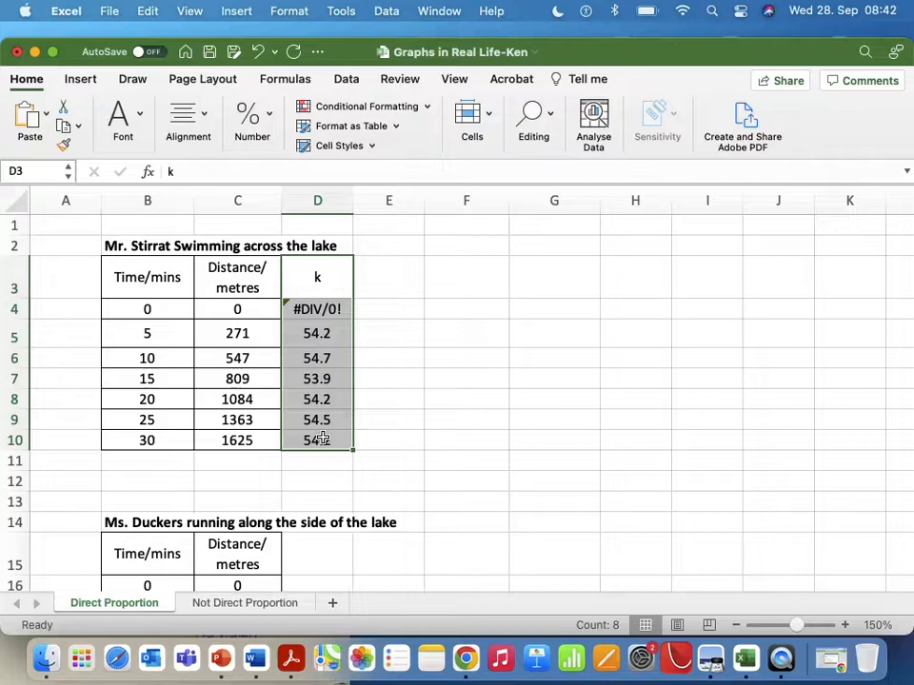
click(428, 335)
Compare the k values in D5:D10 one by one and review the time and distance data in B3:C10
click(315, 336)
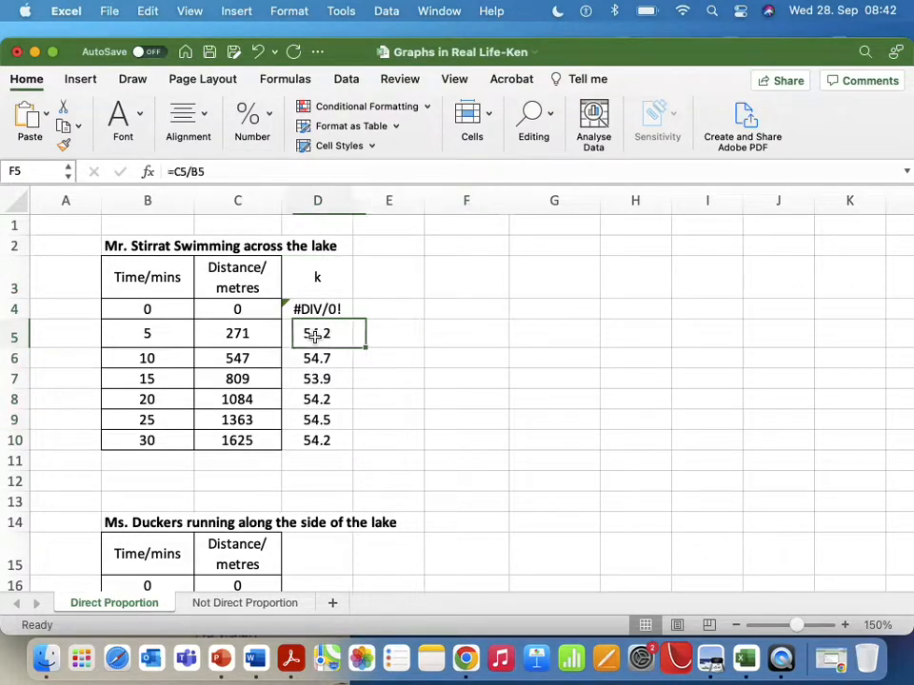
key(Down)
key(Down)
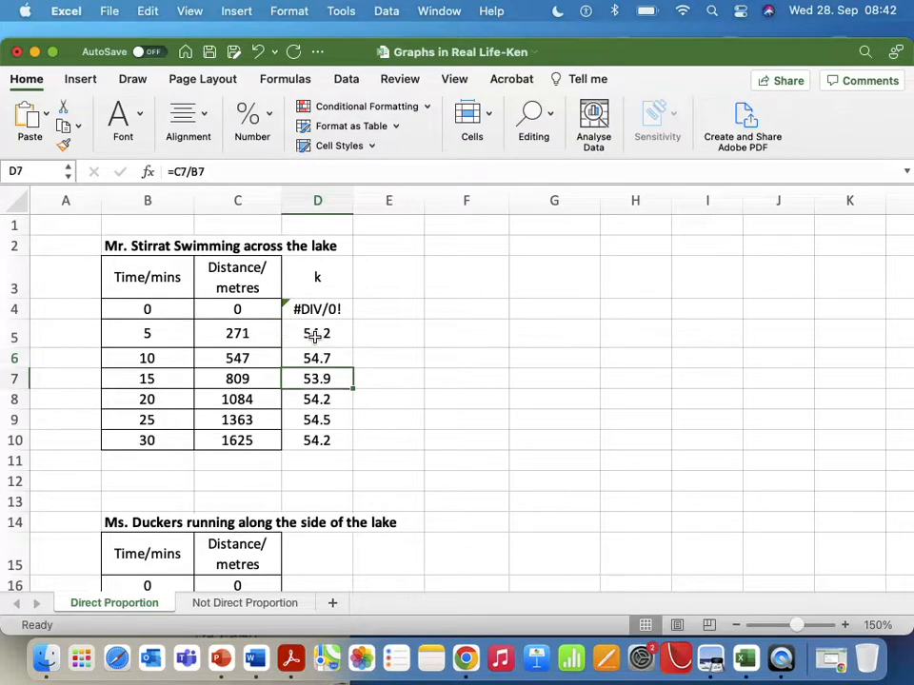
key(Down)
key(Down)
key(Down)
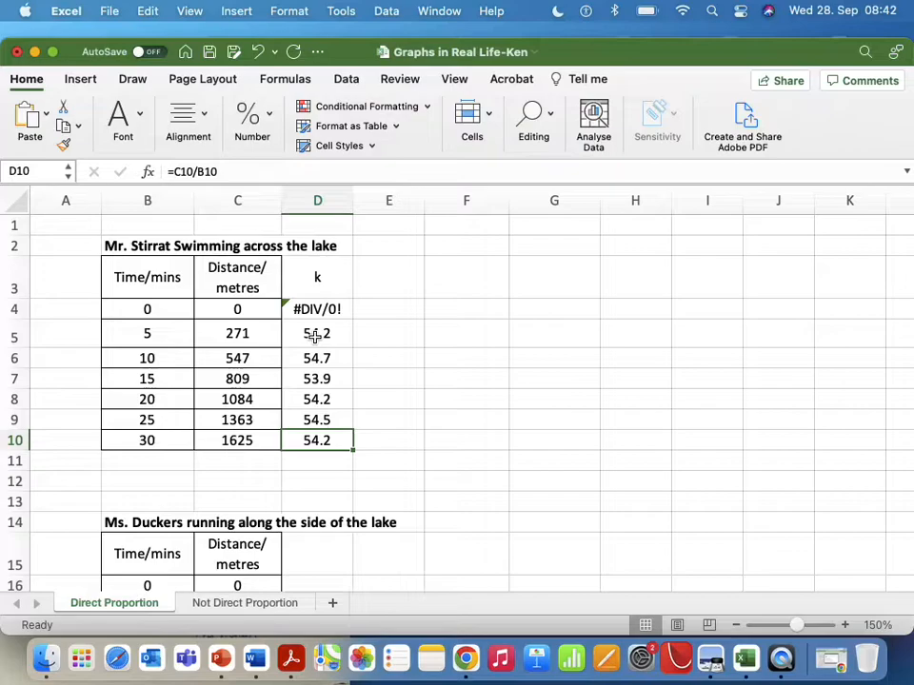
click(139, 279)
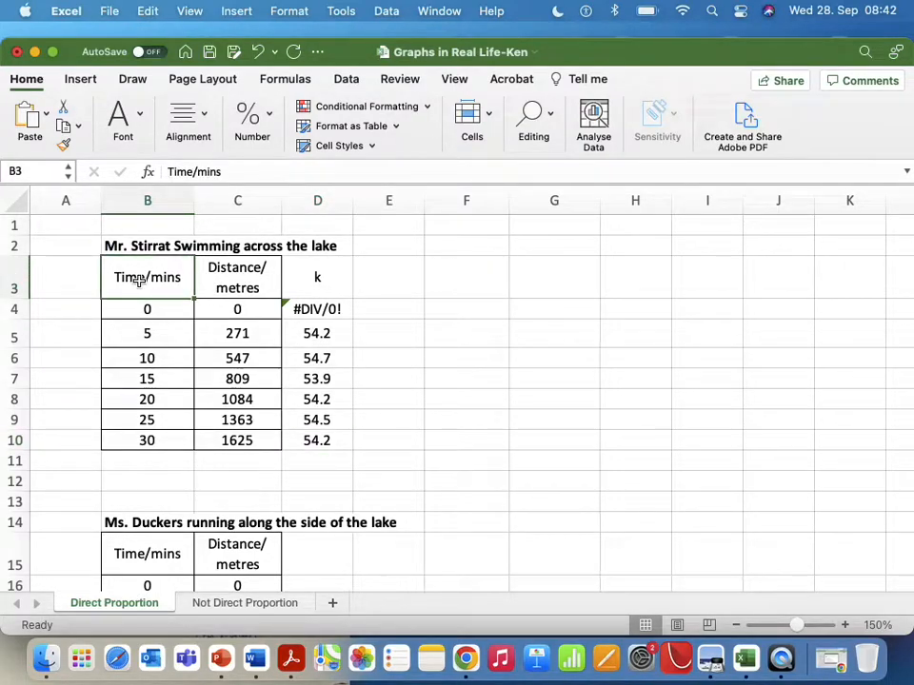
mouse_move(139, 280)
mouse_down()
mouse_move(245, 291)
mouse_move(239, 453)
mouse_up()
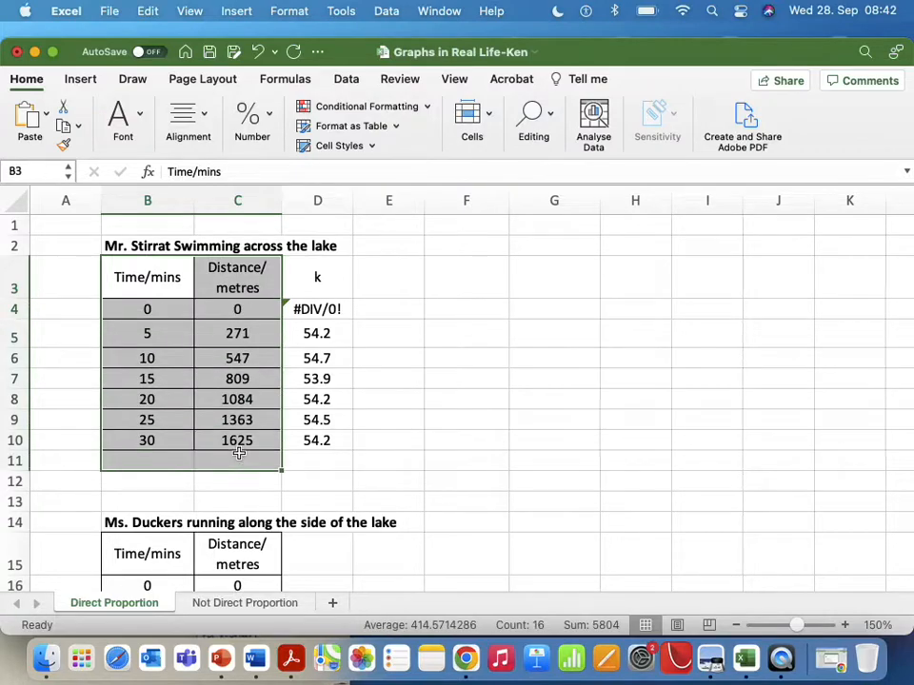
drag(149, 280, 237, 440)
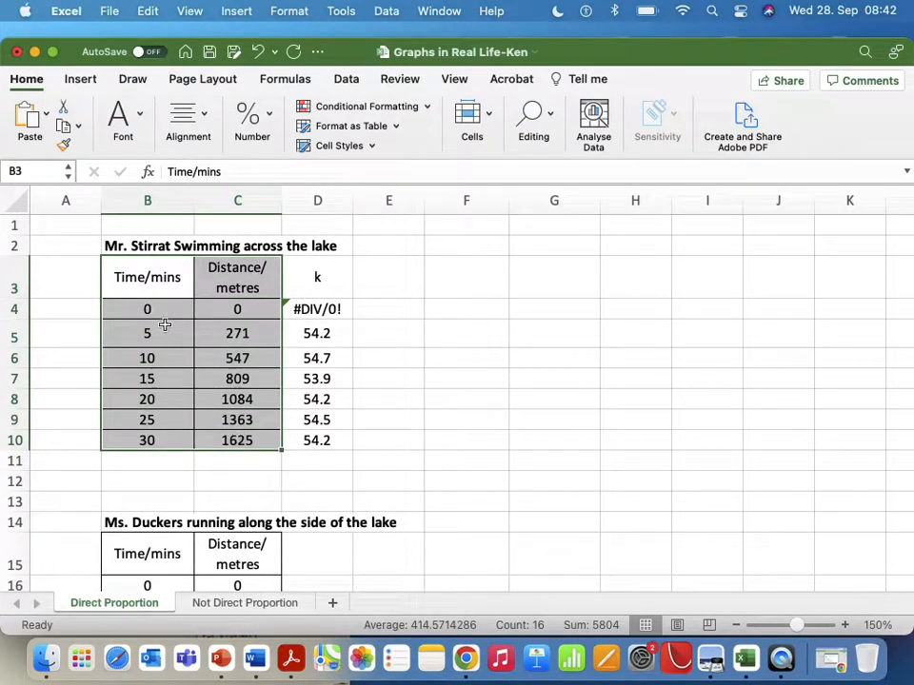
drag(137, 289, 256, 486)
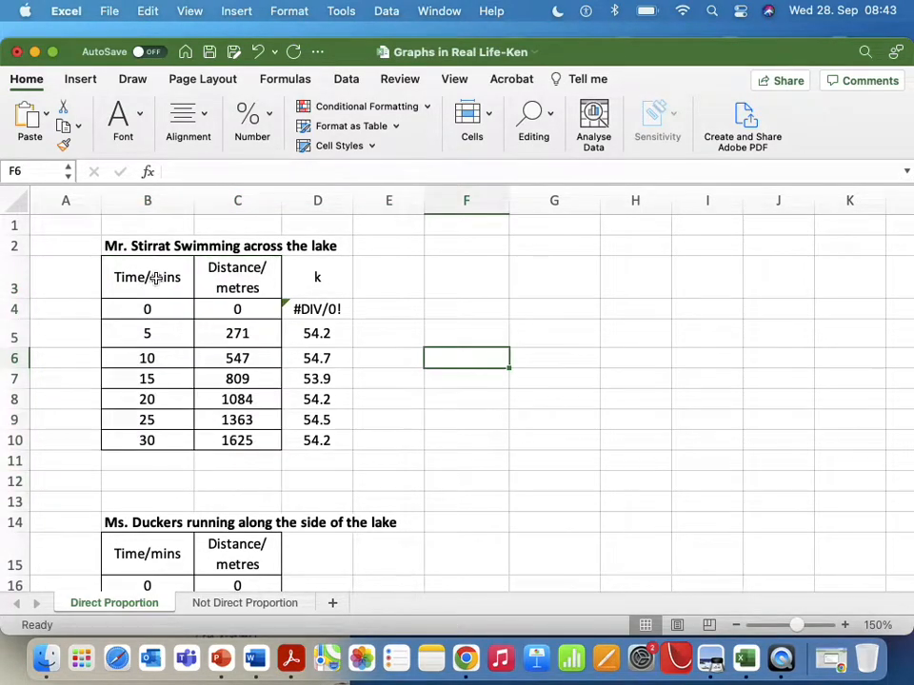
drag(155, 278, 241, 439)
click(425, 401)
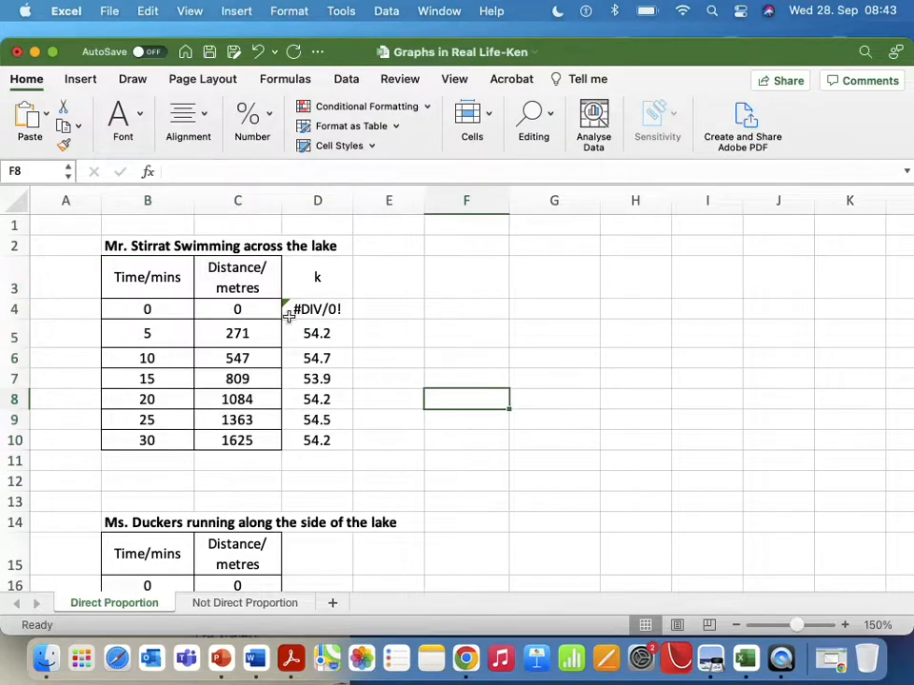
Insert a markers-only scatter chart from the swimming table in B3:C10 and place it beside the k column
click(164, 277)
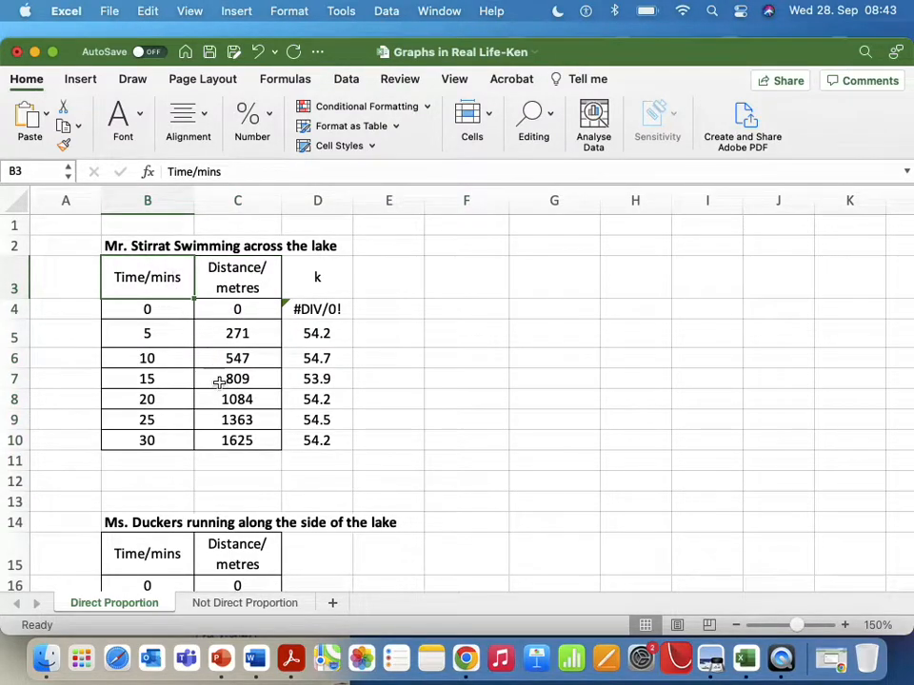
shift+click(250, 442)
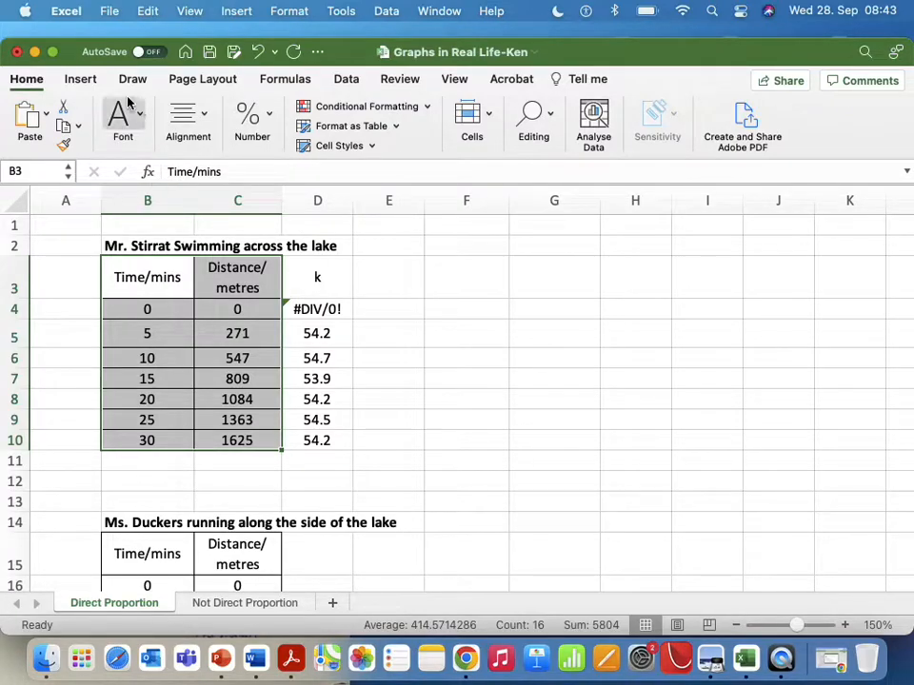
click(91, 85)
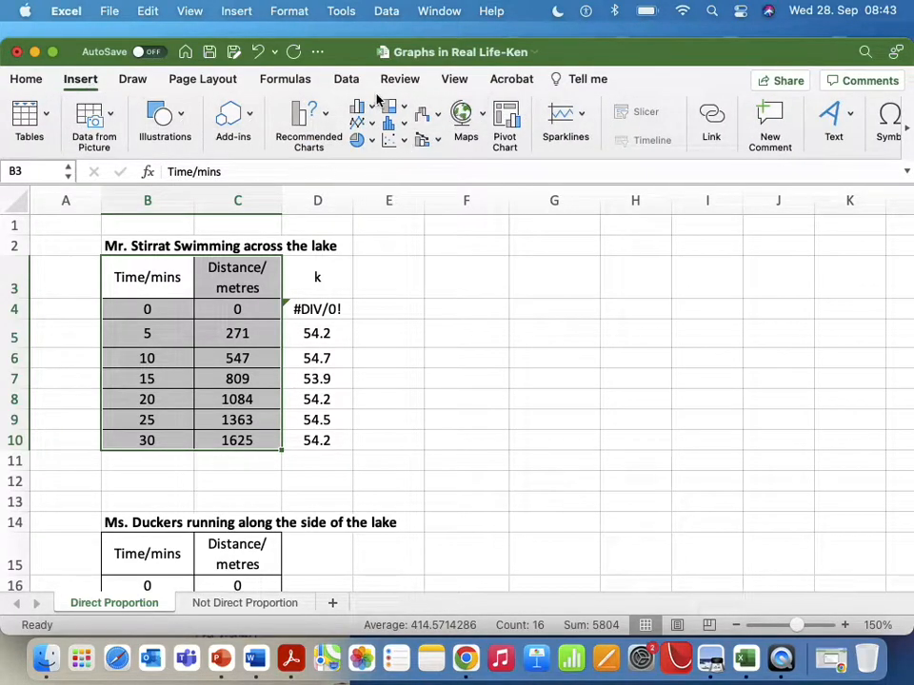
click(404, 145)
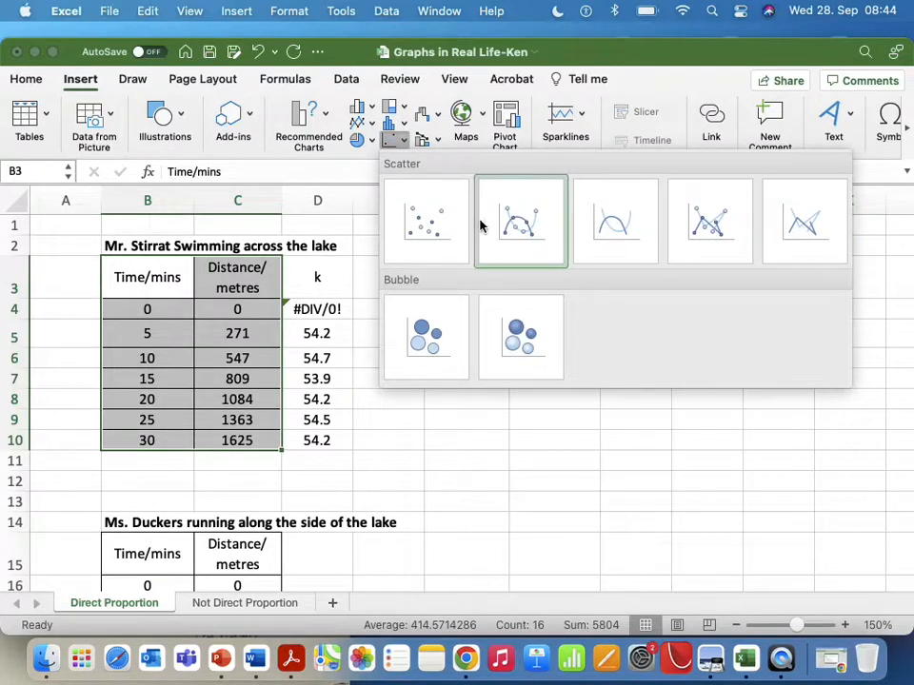
click(438, 222)
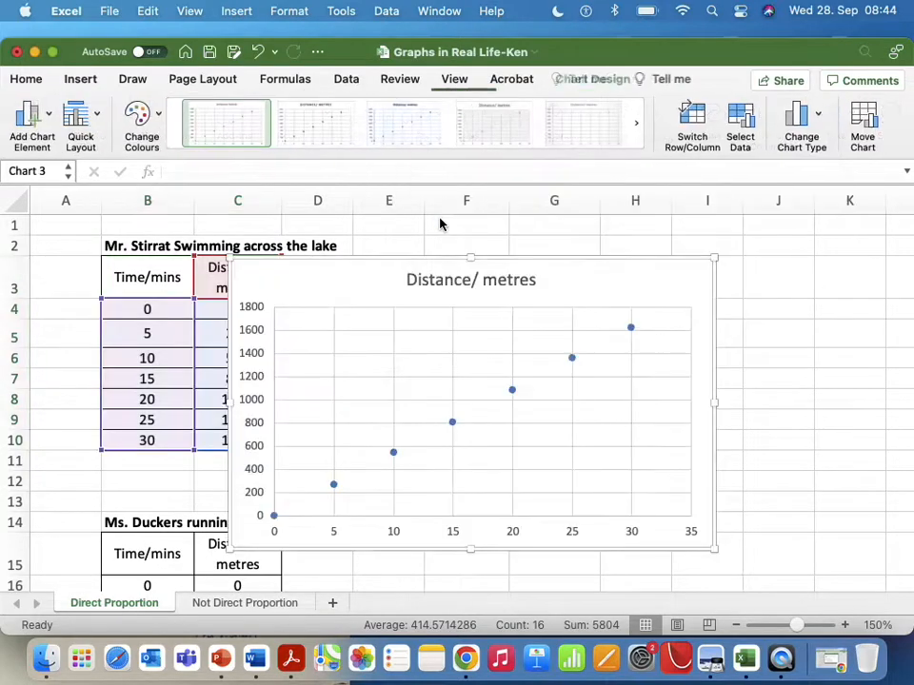
drag(627, 281, 754, 245)
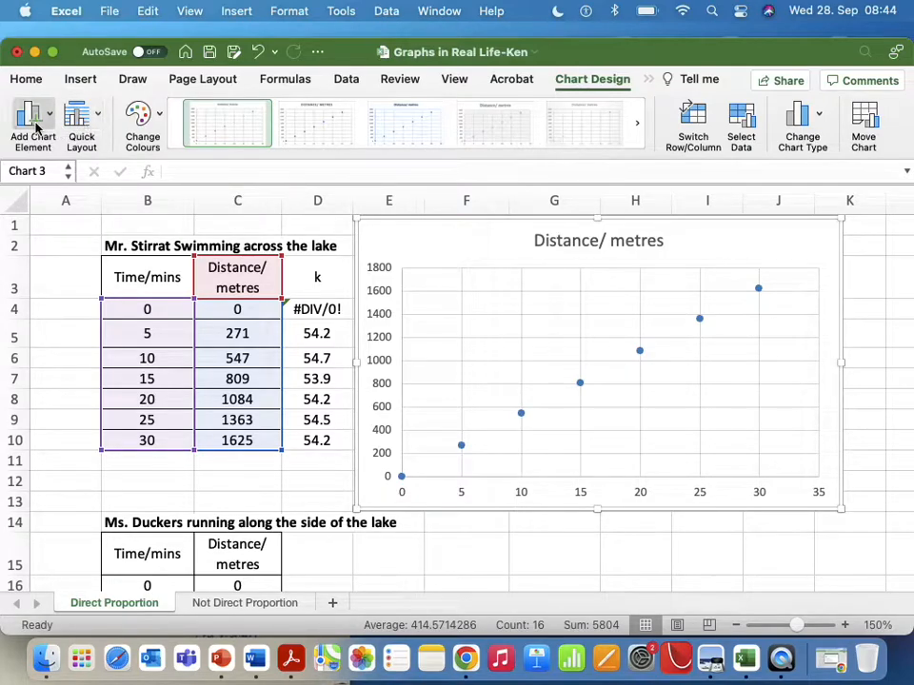
Apply Layout 1 to the scatter chart and set the horizontal axis title to "Time/mins"
click(99, 116)
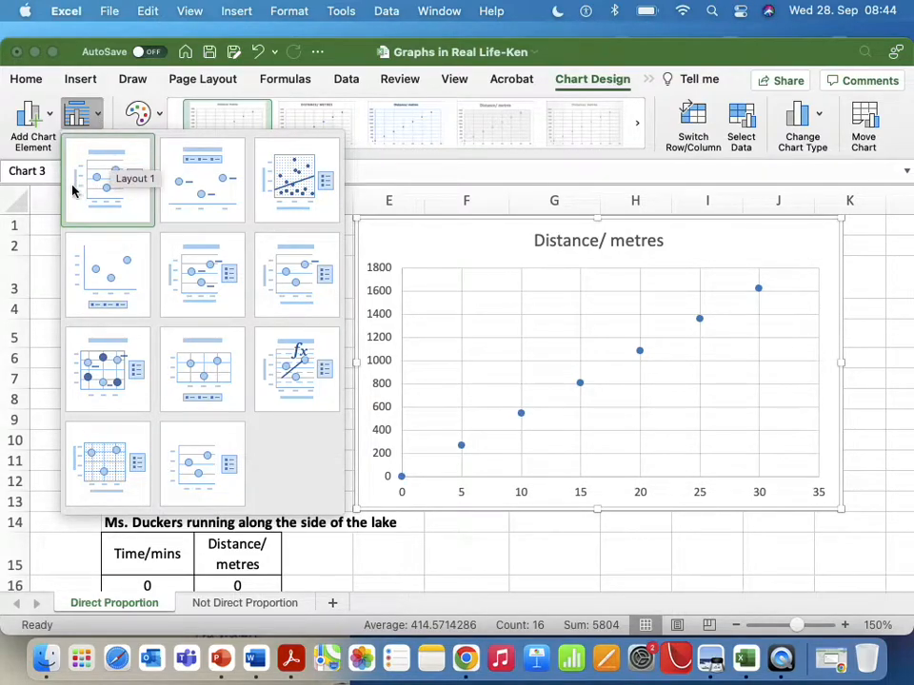
click(107, 180)
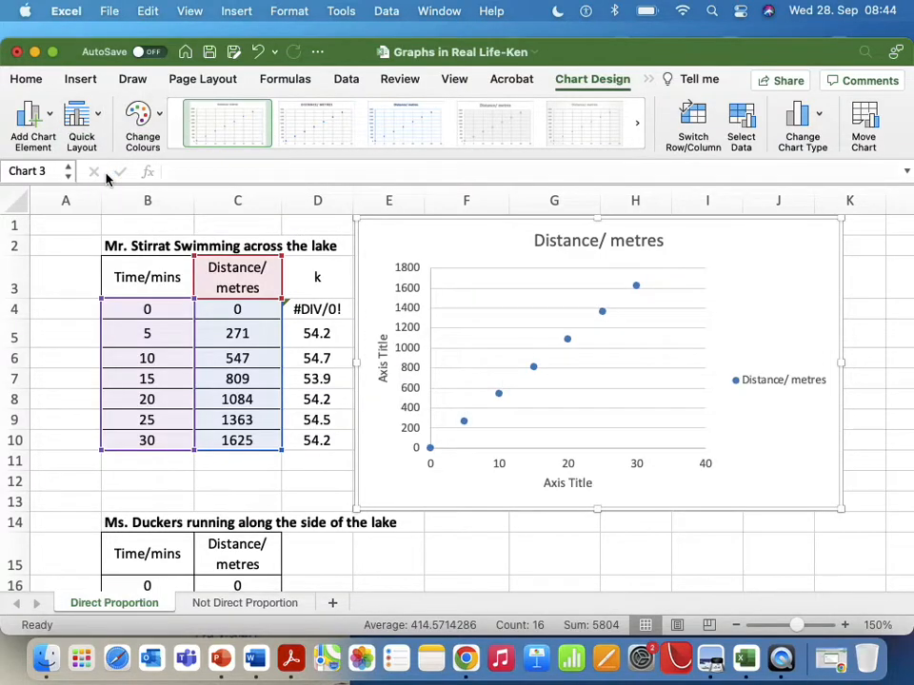
click(571, 482)
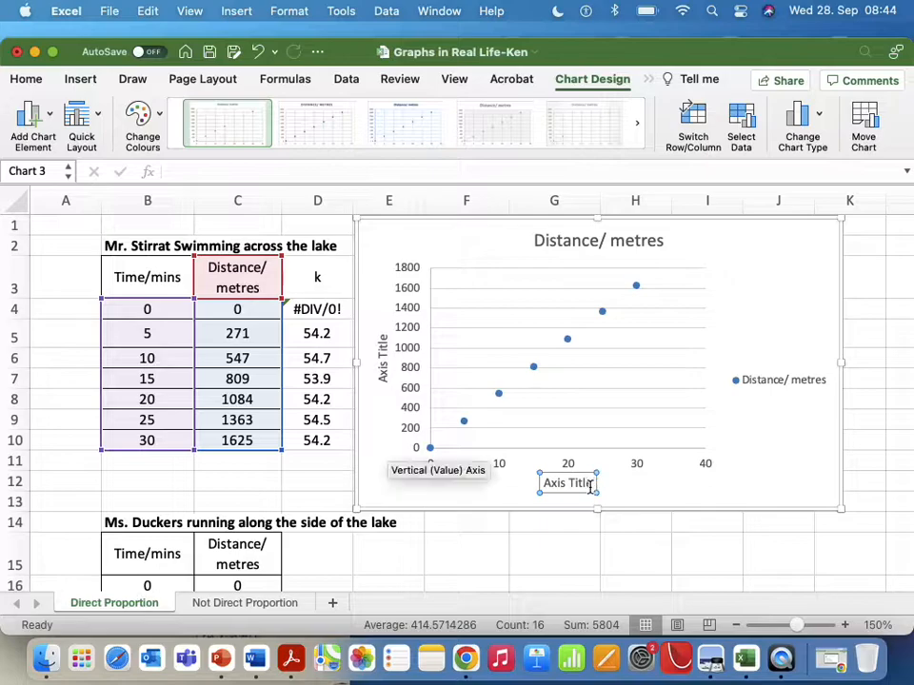
drag(592, 486, 552, 485)
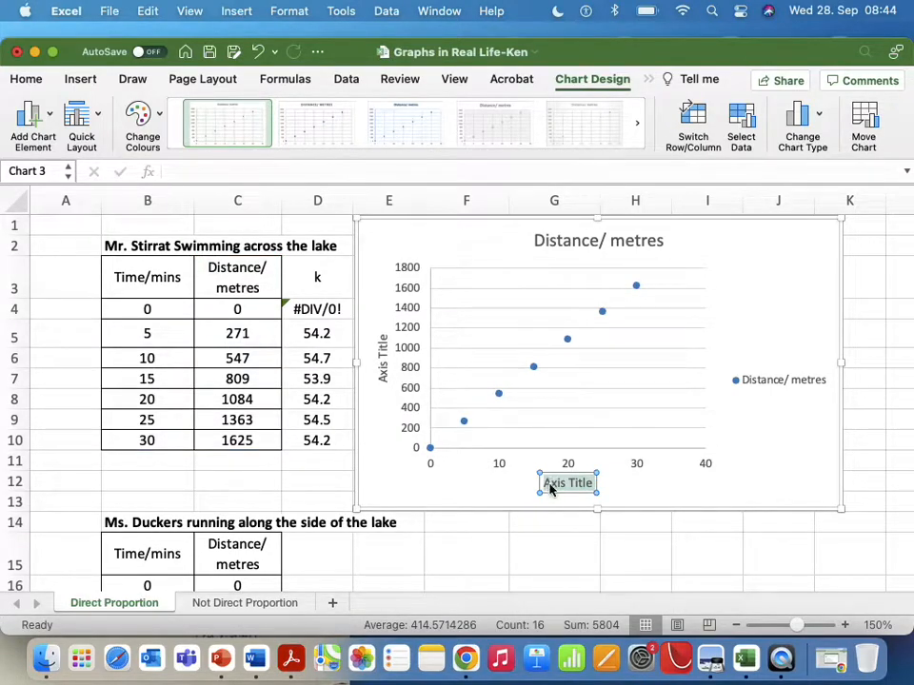
text(Time/)
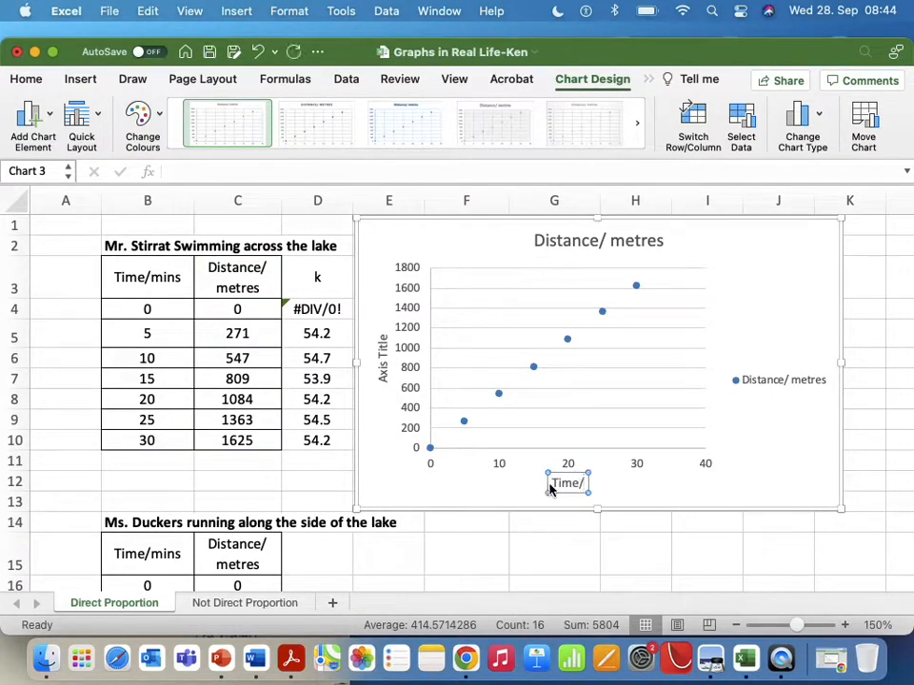
text(mins)
Replace the vertical axis title of the chart with "Dist/metres"
click(383, 358)
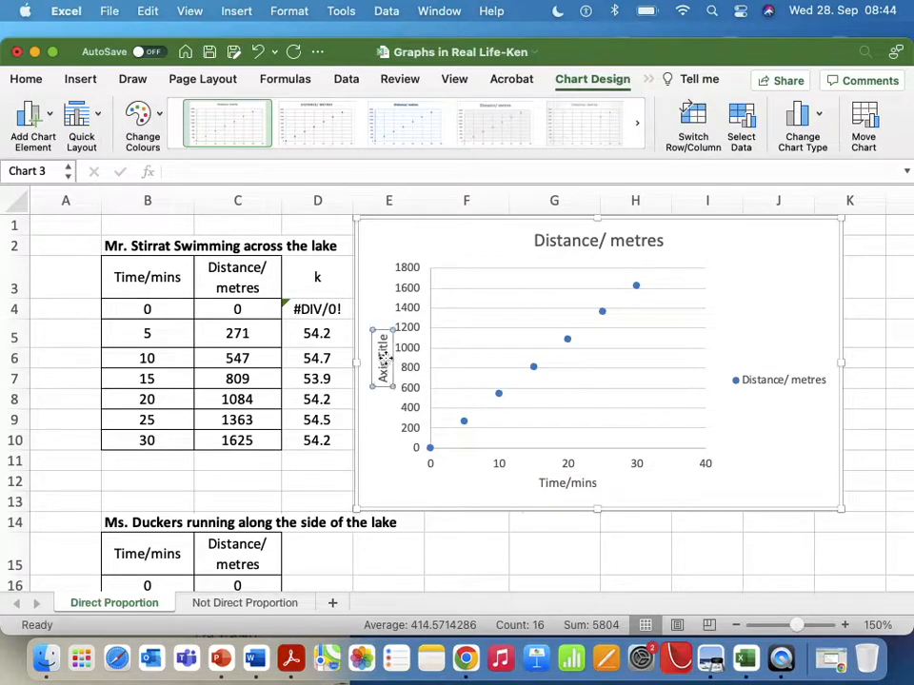
key(BackSpace)
key(BackSpace)
key(BackSpace)
key(BackSpace)
key(BackSpace)
key(BackSpace)
key(BackSpace)
key(BackSpace)
key(BackSpace)
key(BackSpace)
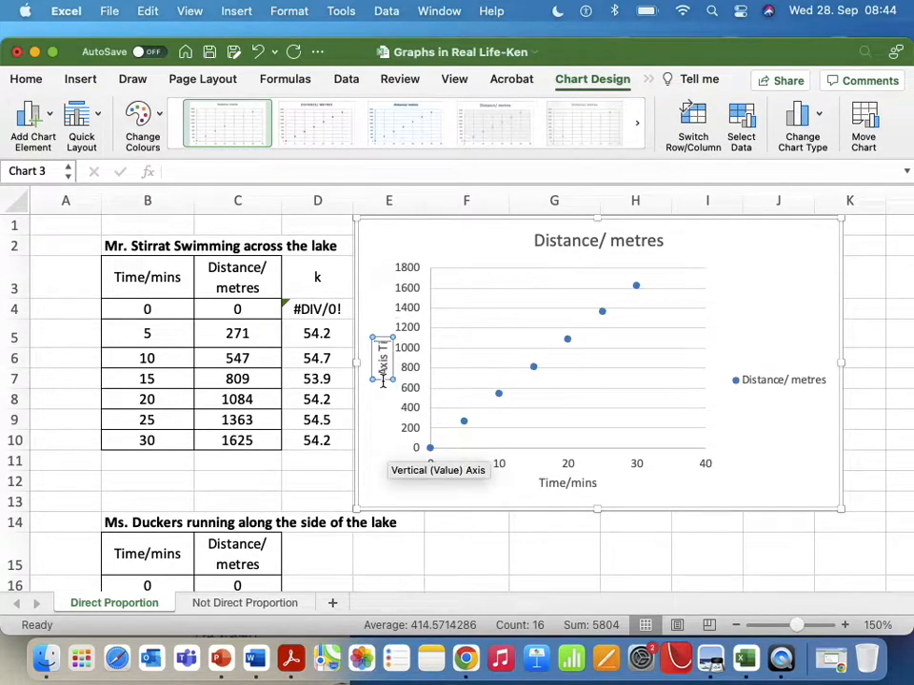
key(BackSpace)
text(Dist/metres)
Replace the chart title with the swimmer's surname followed by "in Lake Swimming"
click(616, 238)
drag(662, 242, 504, 244)
text(St)
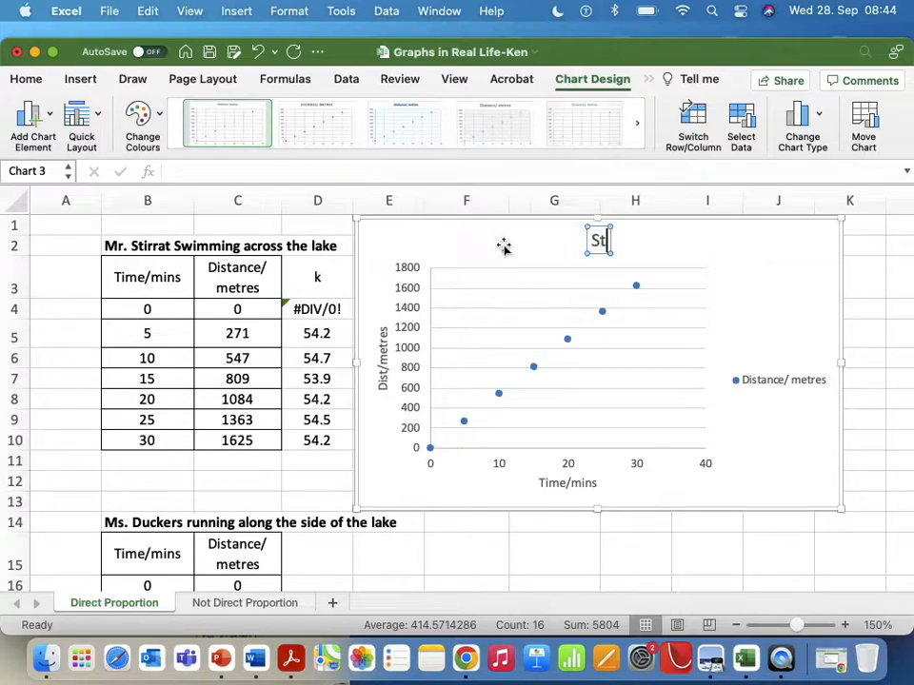
text(irrat in Lake)
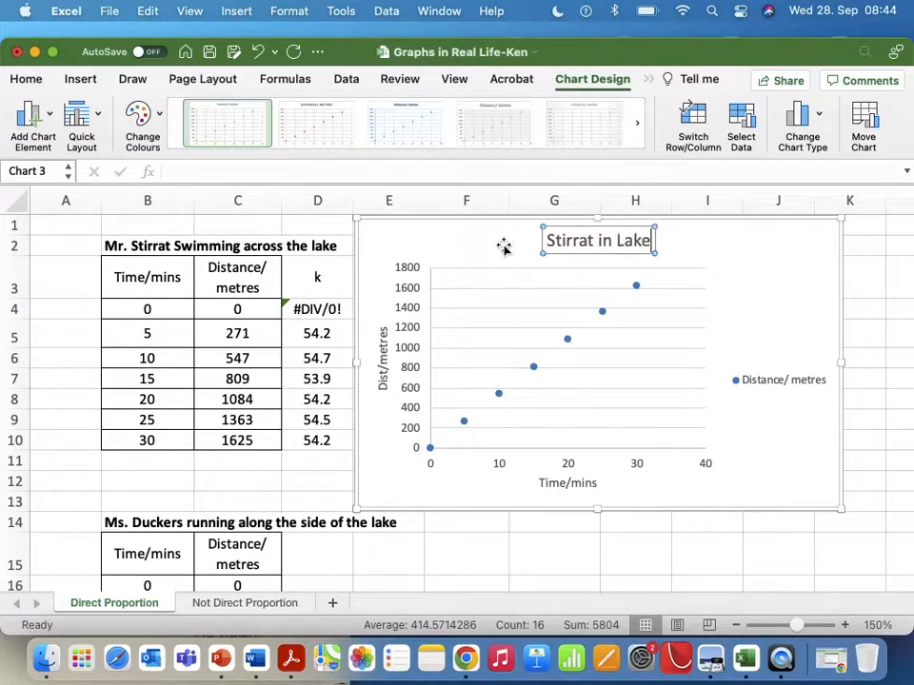
text( Swimming)
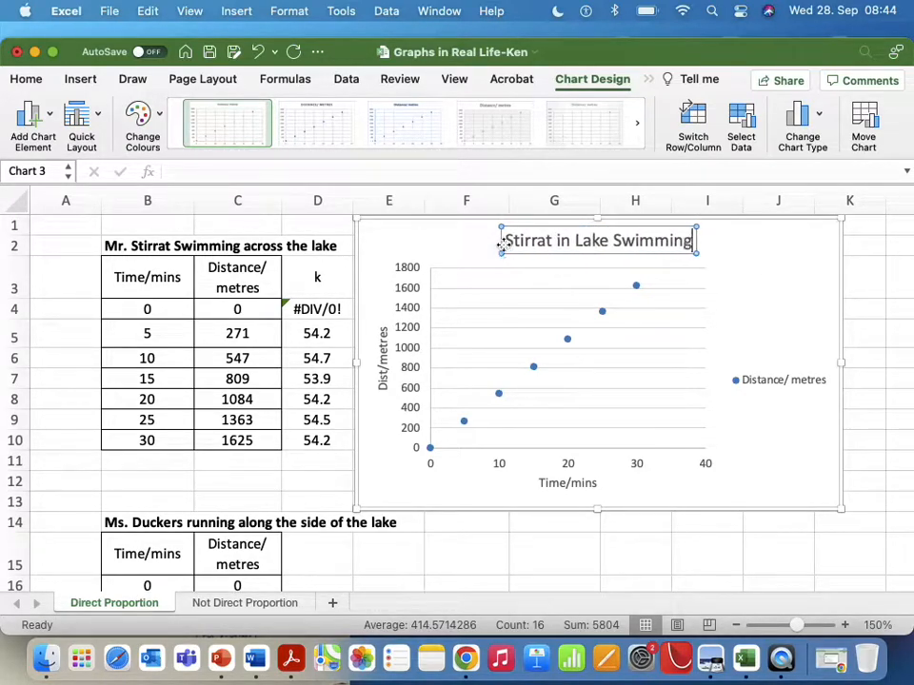
Delete the "Distance/ metres" legend from the swimming chart
click(771, 366)
click(786, 397)
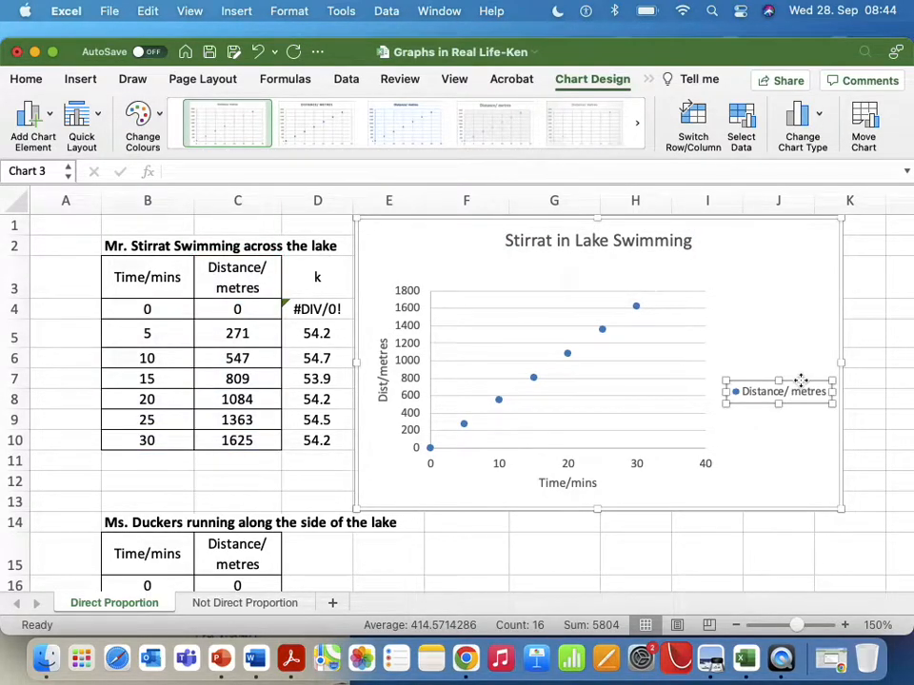
key(Delete)
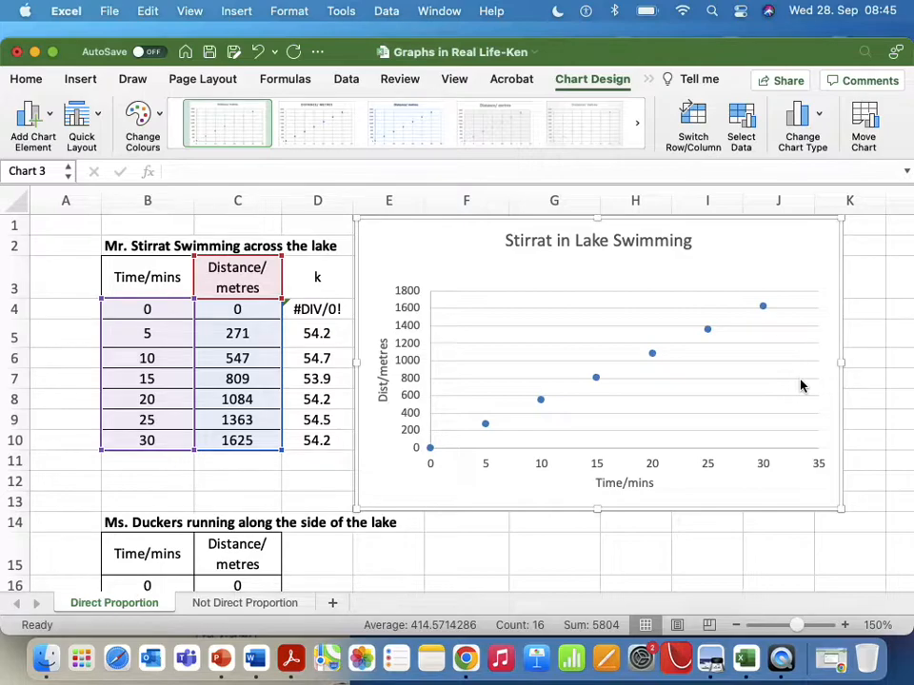
Review the k values in D5:D10 one by one alongside the plotted points
click(335, 333)
click(337, 359)
click(333, 378)
click(336, 404)
click(337, 425)
click(338, 456)
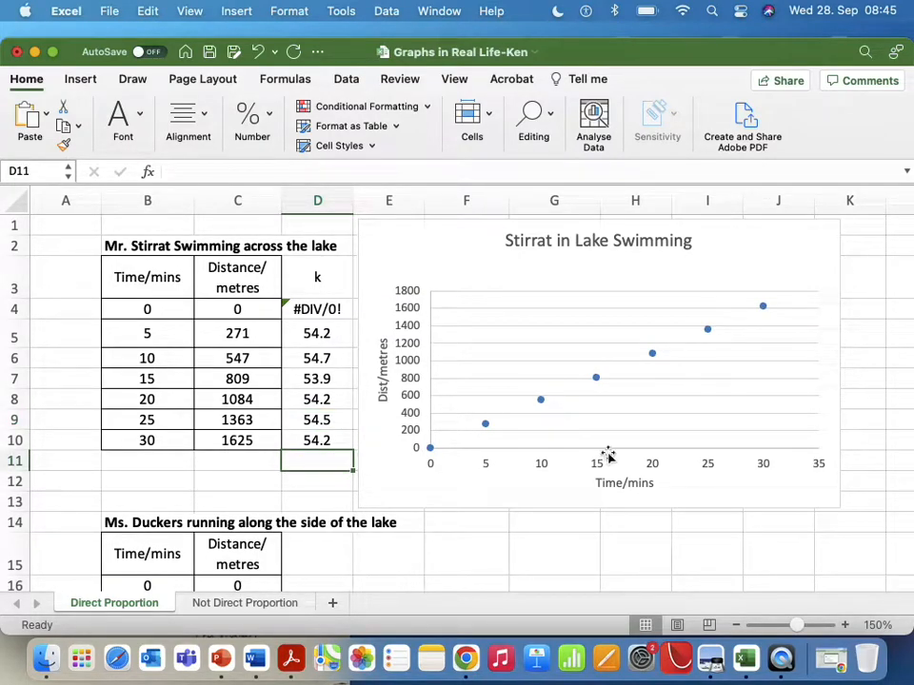
click(655, 356)
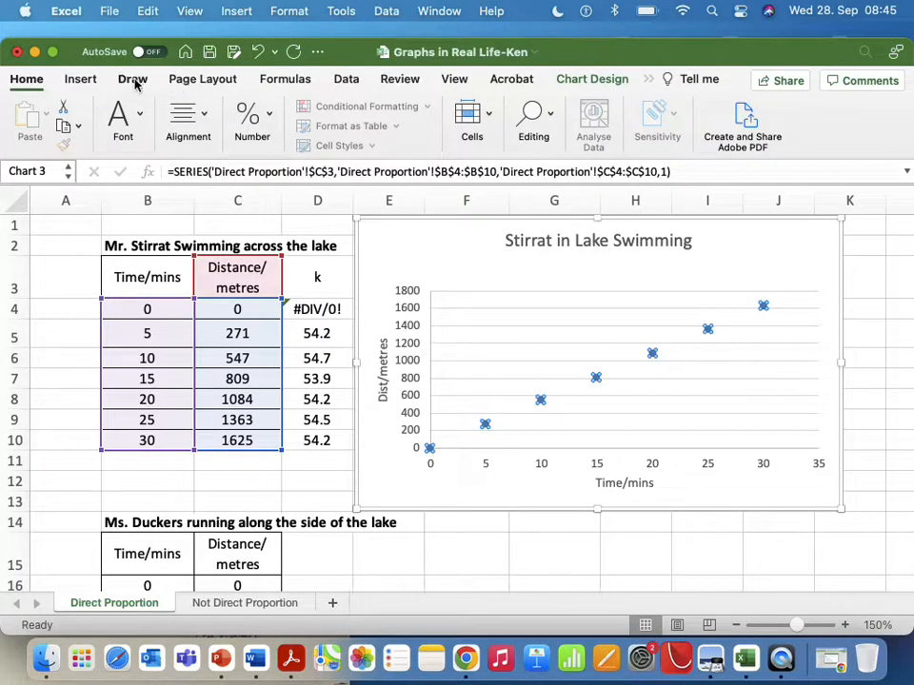
click(348, 82)
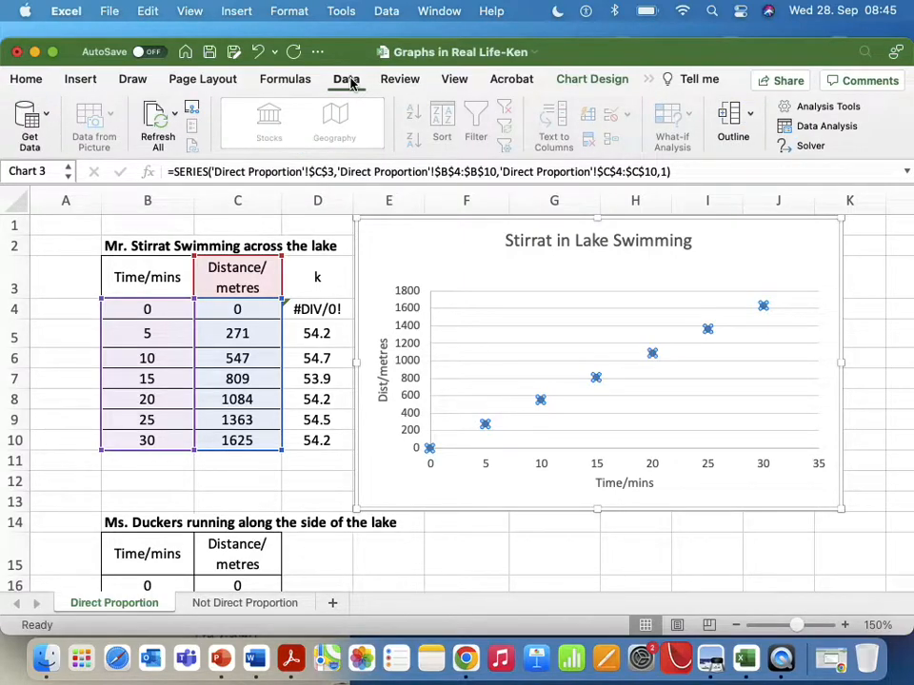
double_click(781, 270)
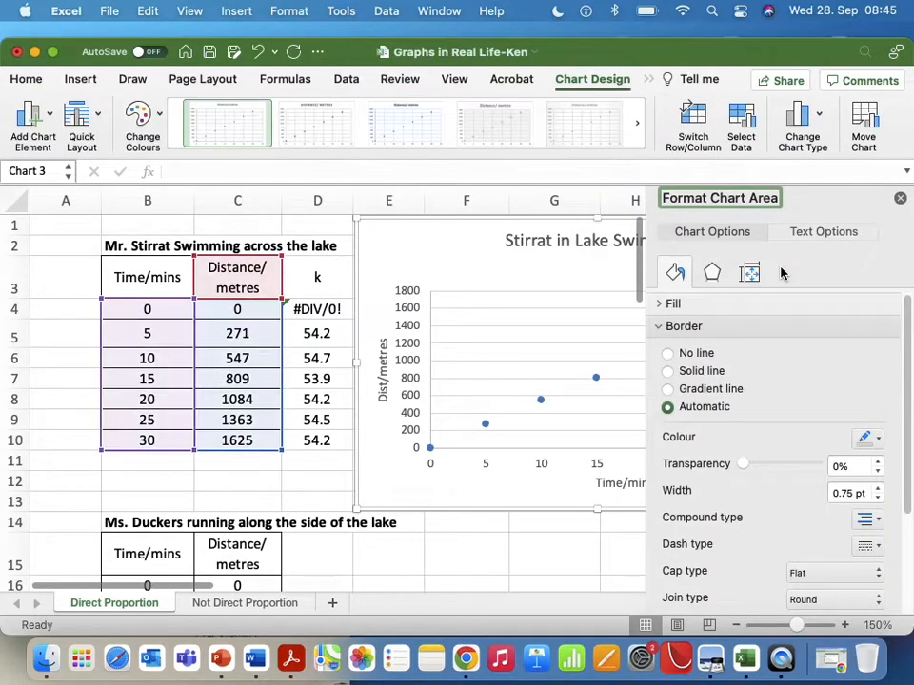
click(899, 197)
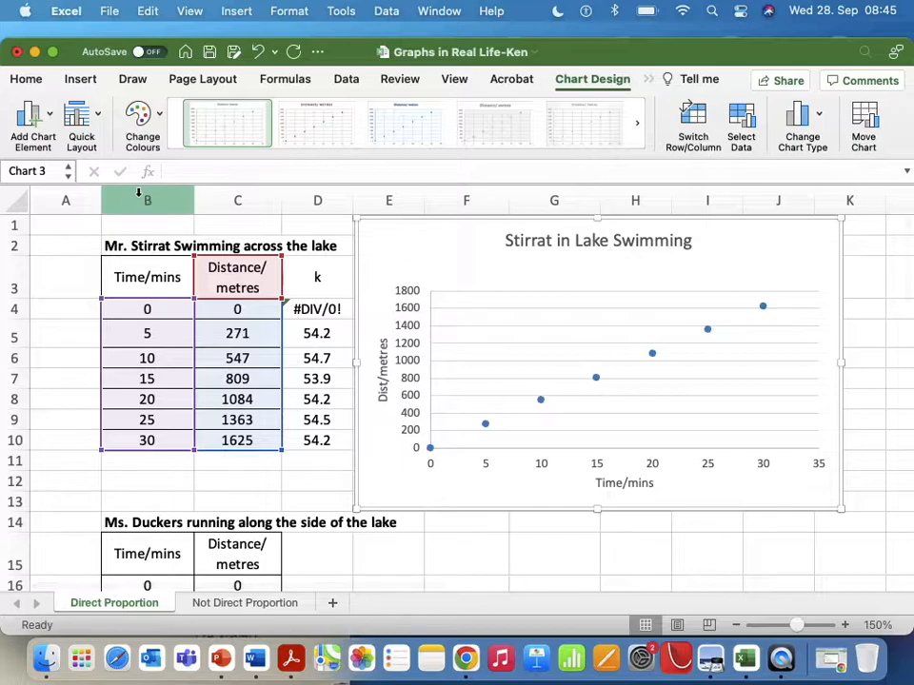
Add a linear trendline to the data points of the swimming chart
click(50, 116)
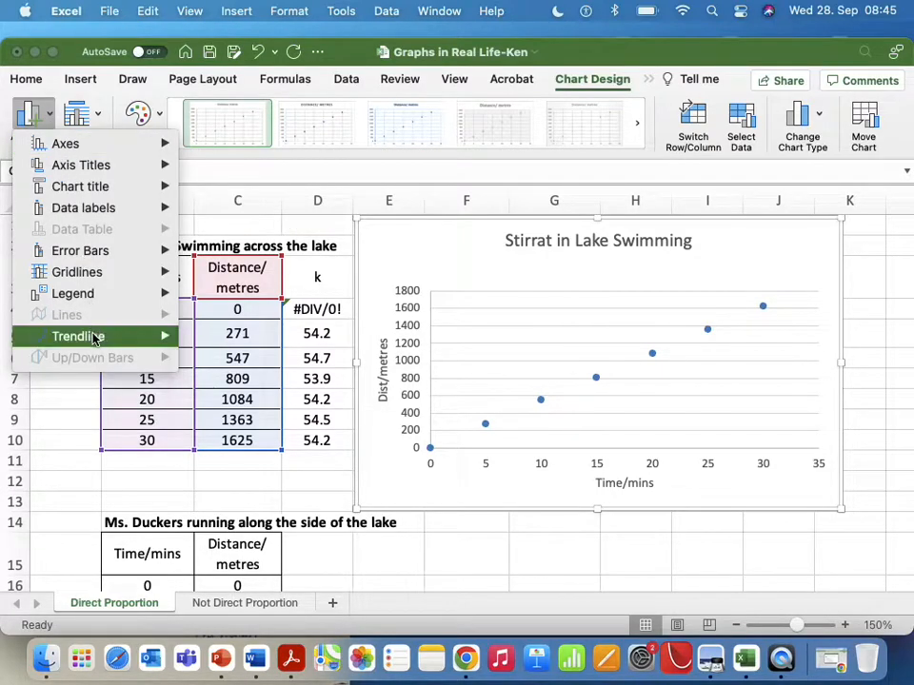
mouse_move(95, 340)
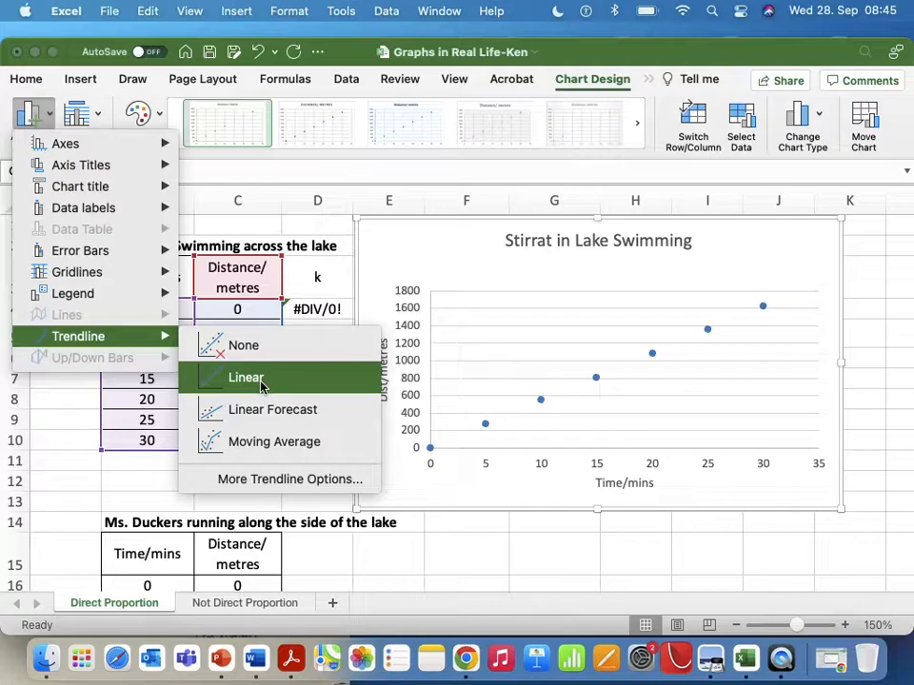
click(246, 378)
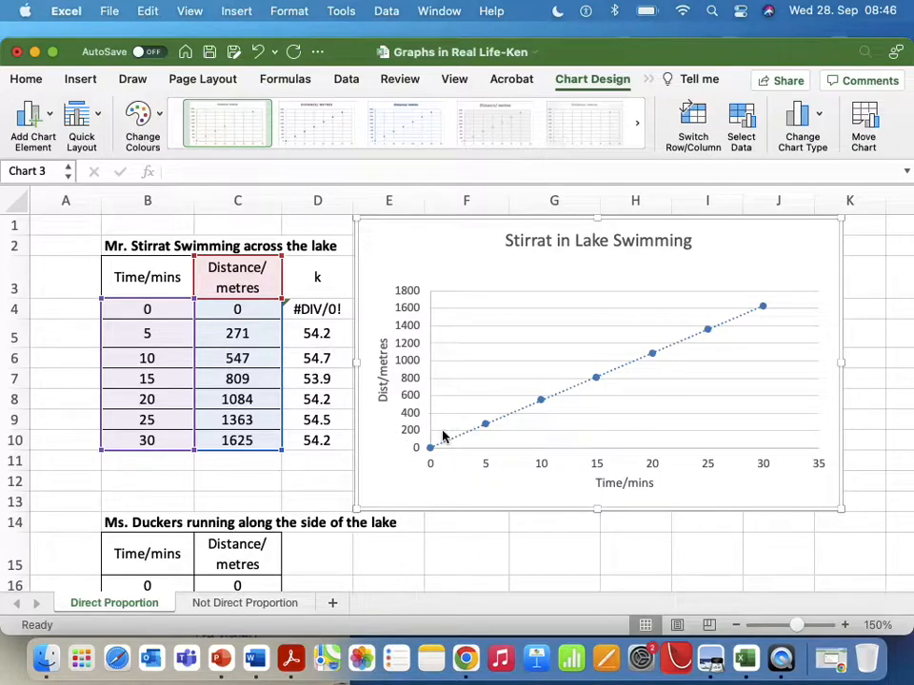
Display the linear trendline's equation on the chart and place it just beneath the chart title
click(51, 116)
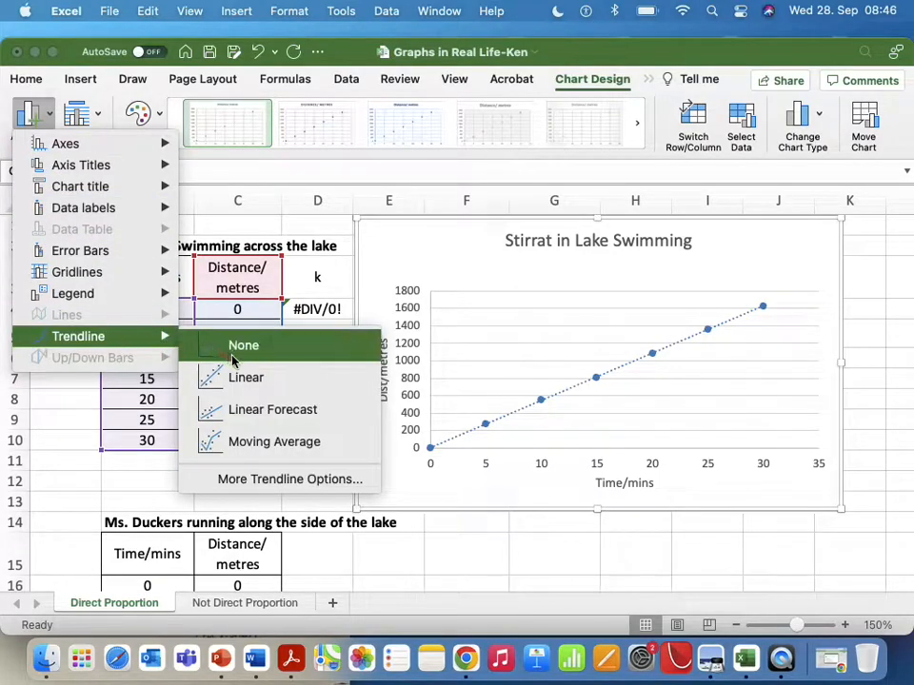
click(300, 480)
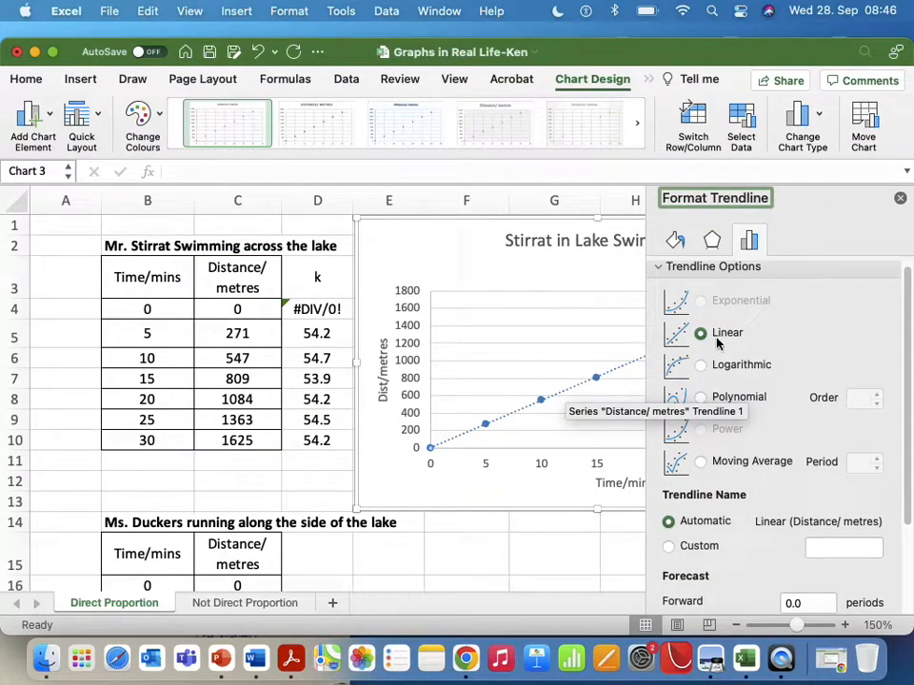
scroll(723, 352, down, 5)
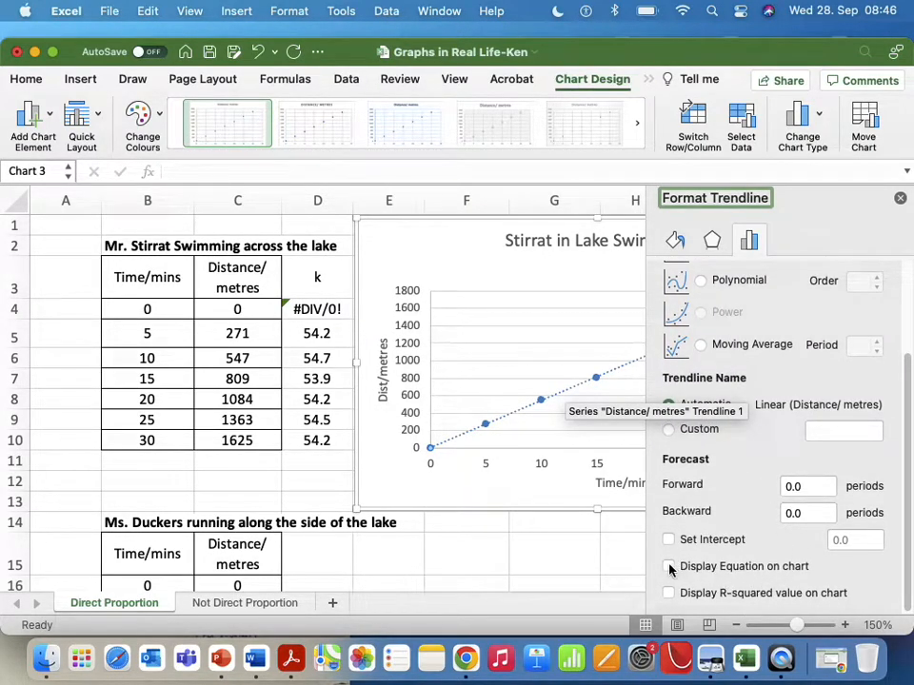
click(669, 566)
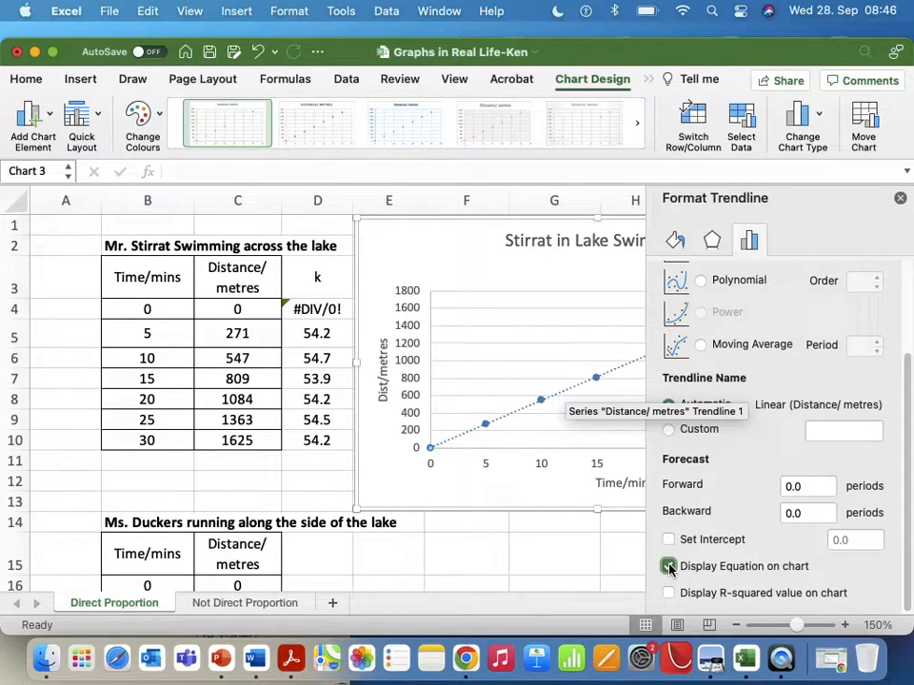
click(899, 198)
drag(708, 314, 571, 265)
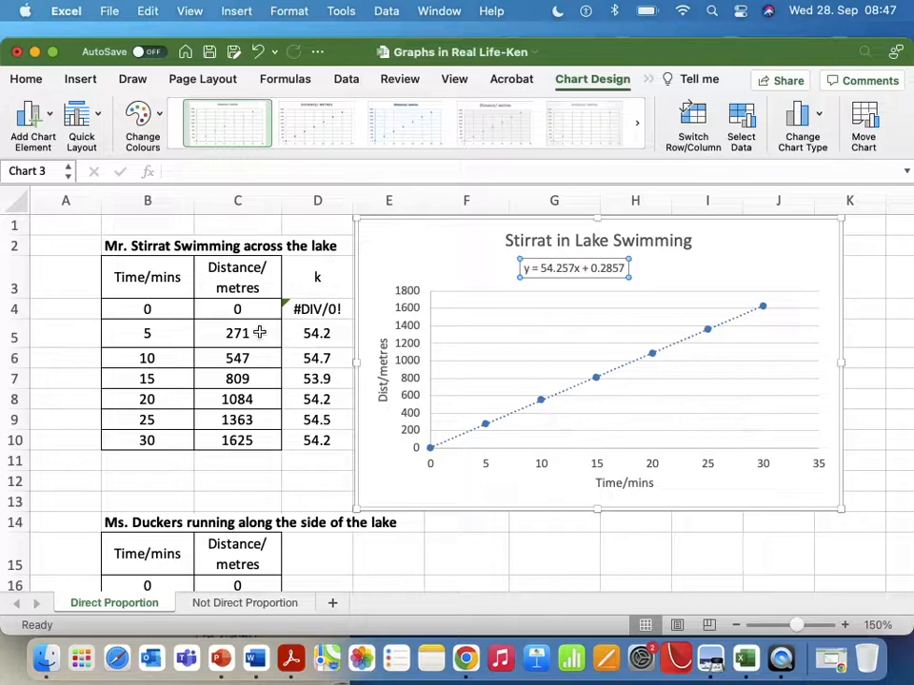
Copy the time and distance data in B4:C10 and open desmos.com/calculator in a new Chrome tab
drag(171, 317, 244, 440)
key(super+c)
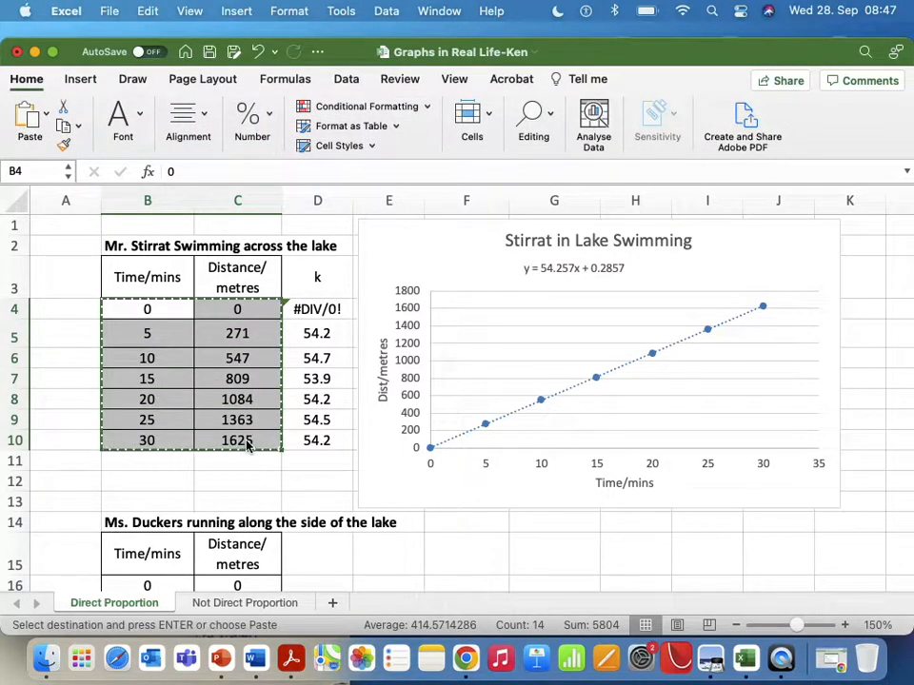
click(466, 659)
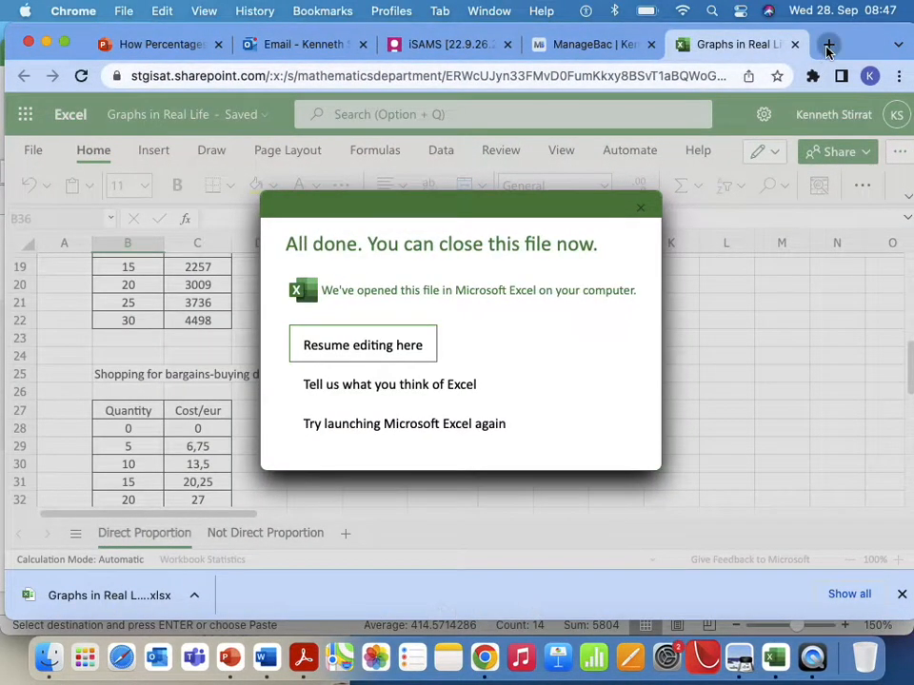
click(827, 45)
text(desmos.com/calculator)
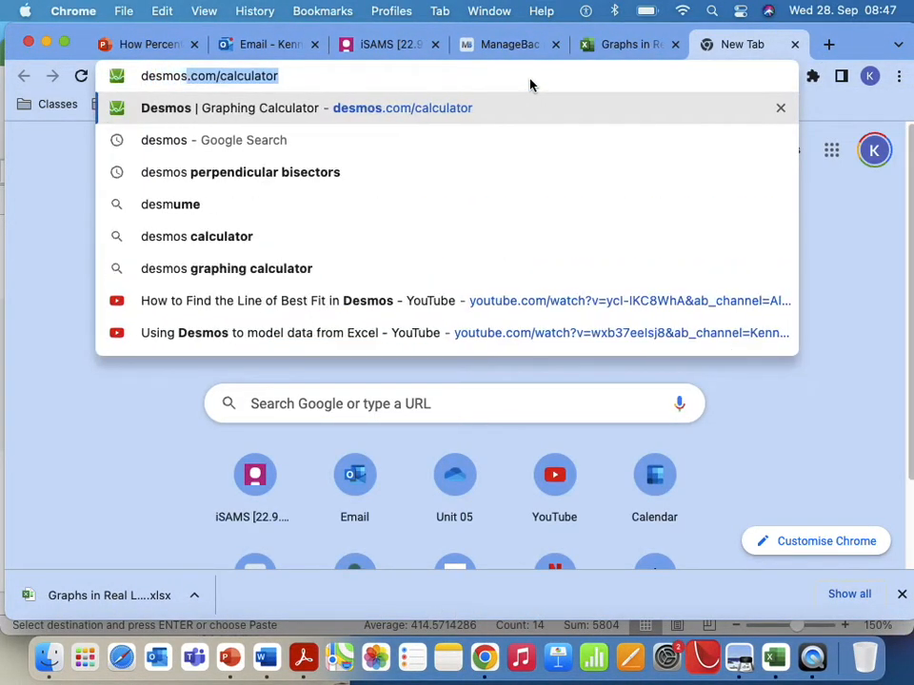
key(Return)
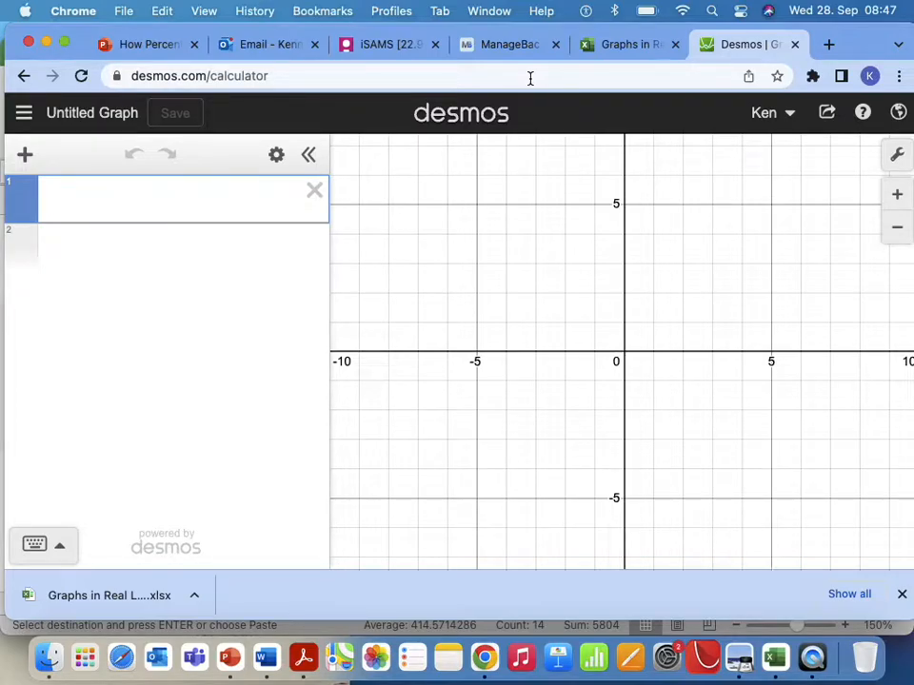
Paste the copied time and distance data into the first expression as a table and activate the empty expression below it
key(super+v)
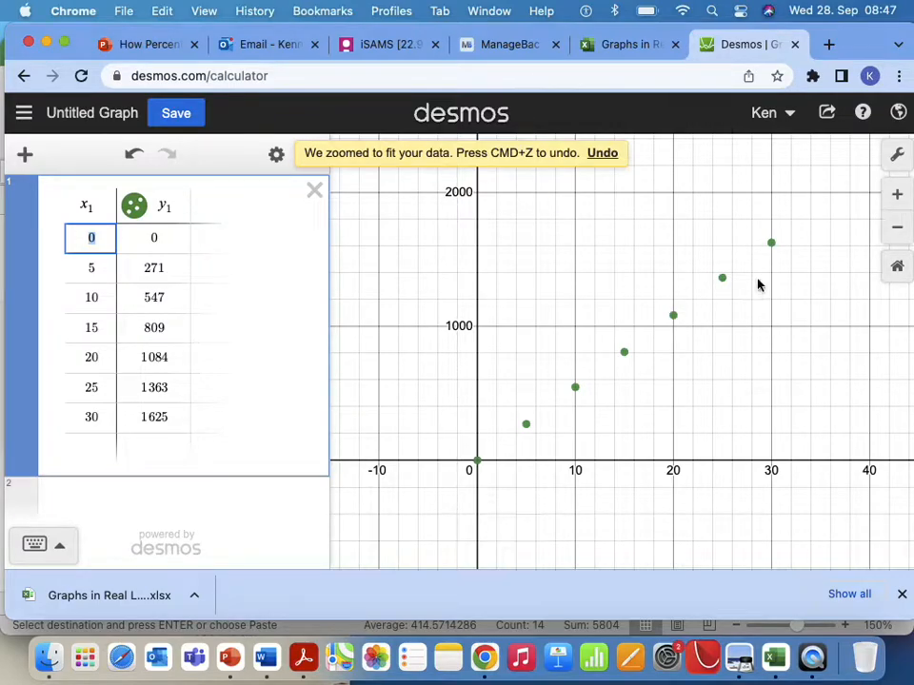
click(63, 502)
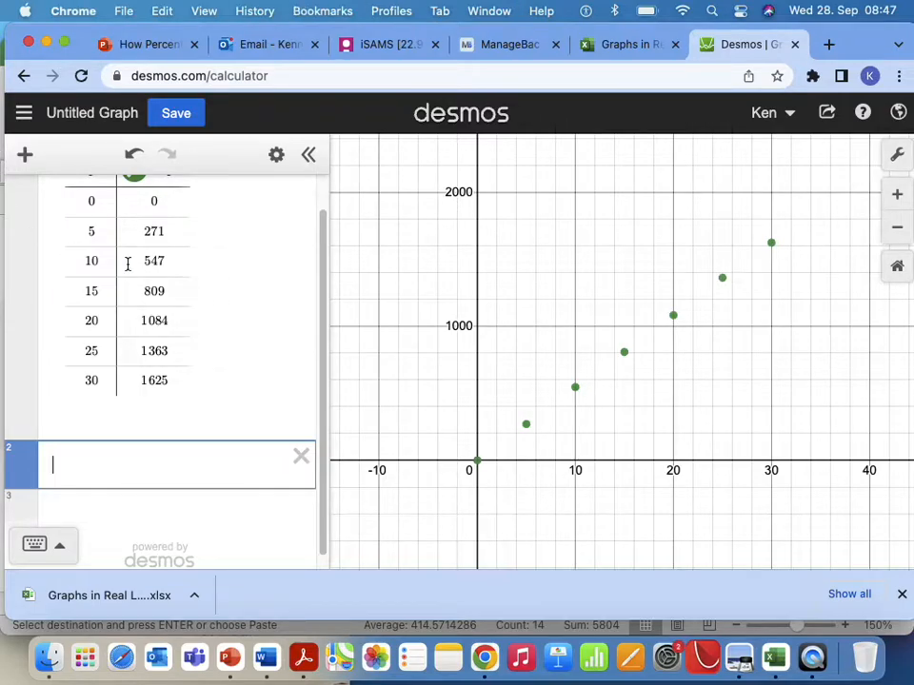
drag(325, 306, 325, 214)
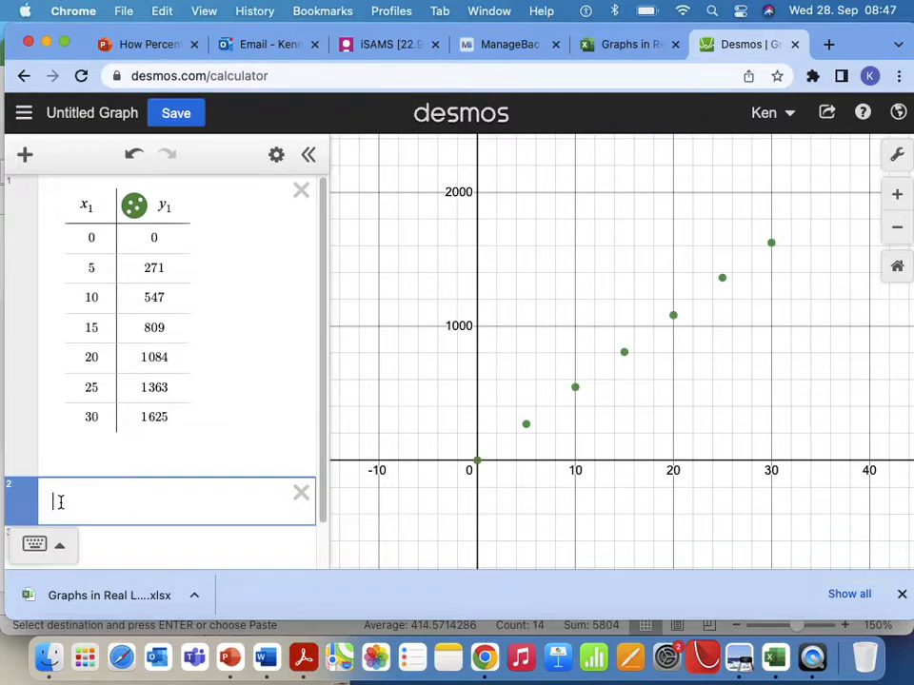
Enter the regression y1 ~ kx1 in expression 2 to fit a direct proportion line to the table's points
text(y1)
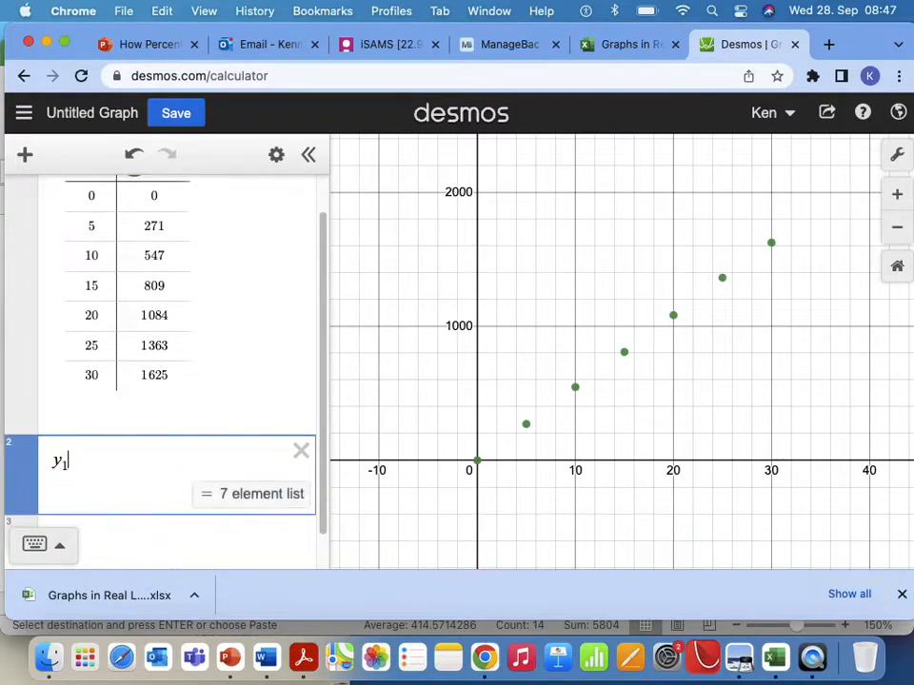
scroll(59, 552, down, 3)
click(60, 552)
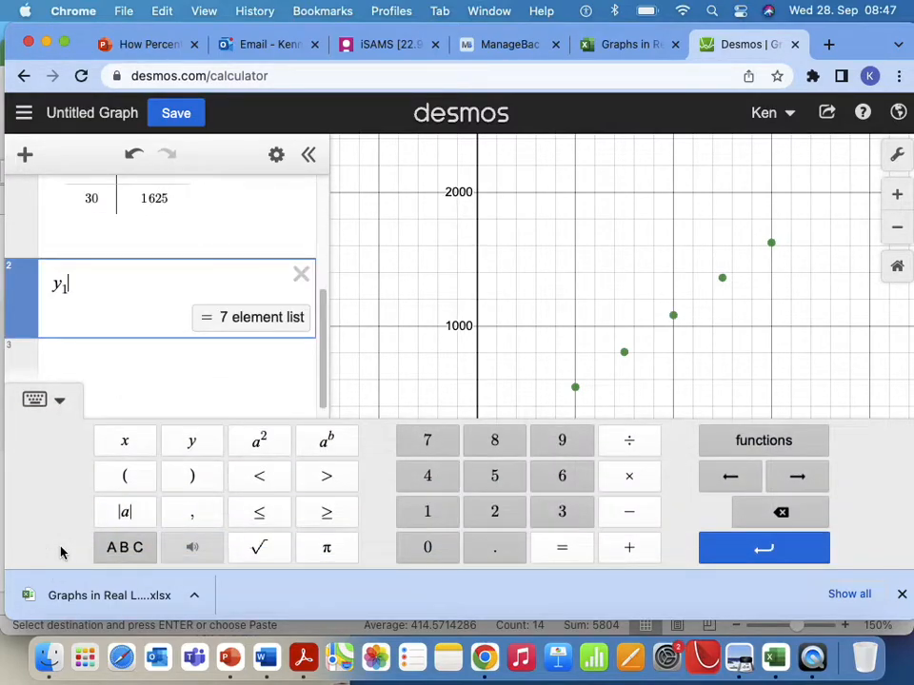
click(129, 549)
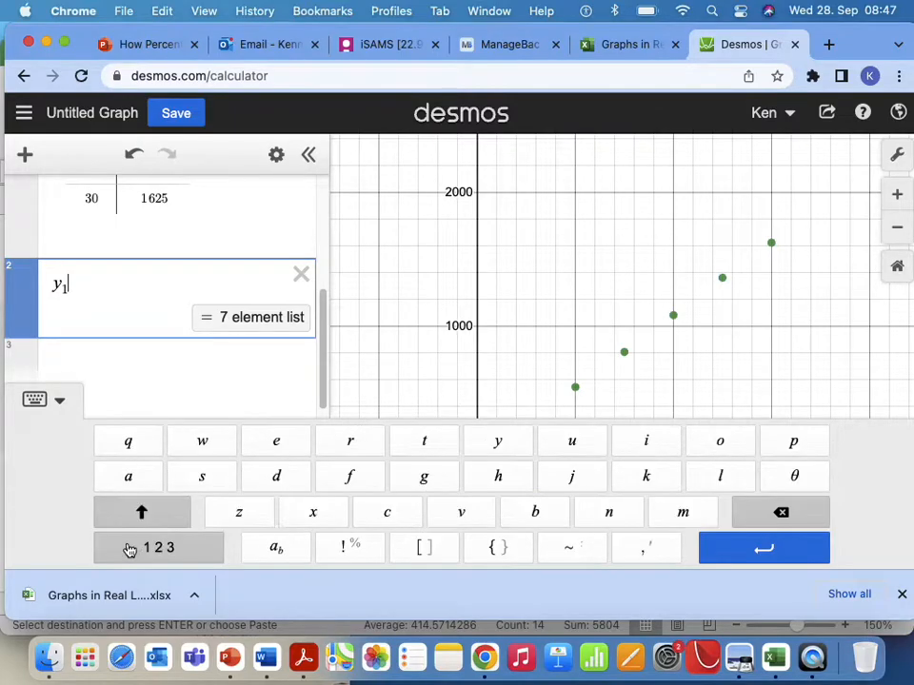
click(569, 549)
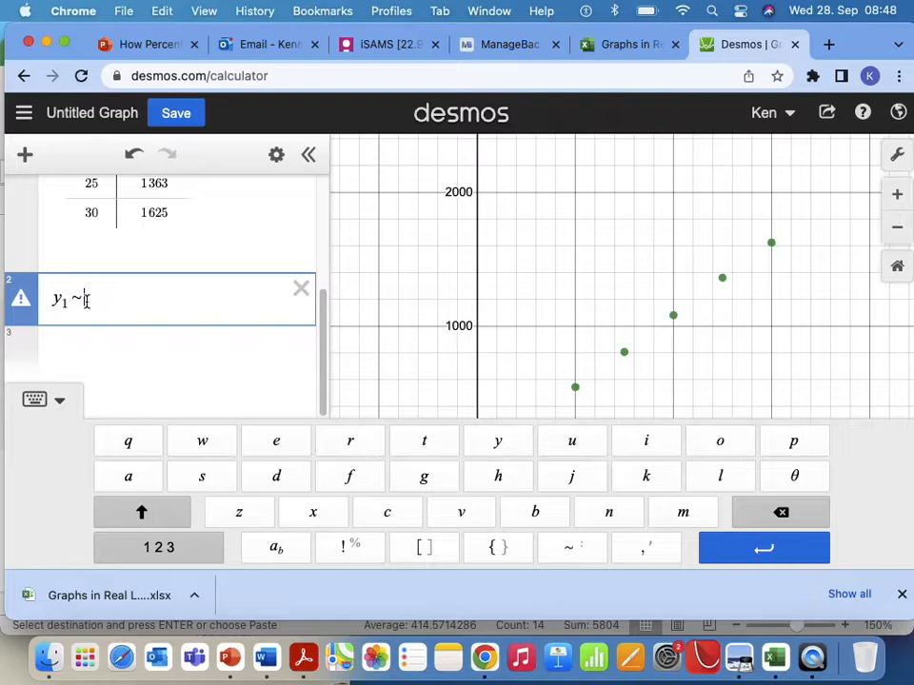
text(k)
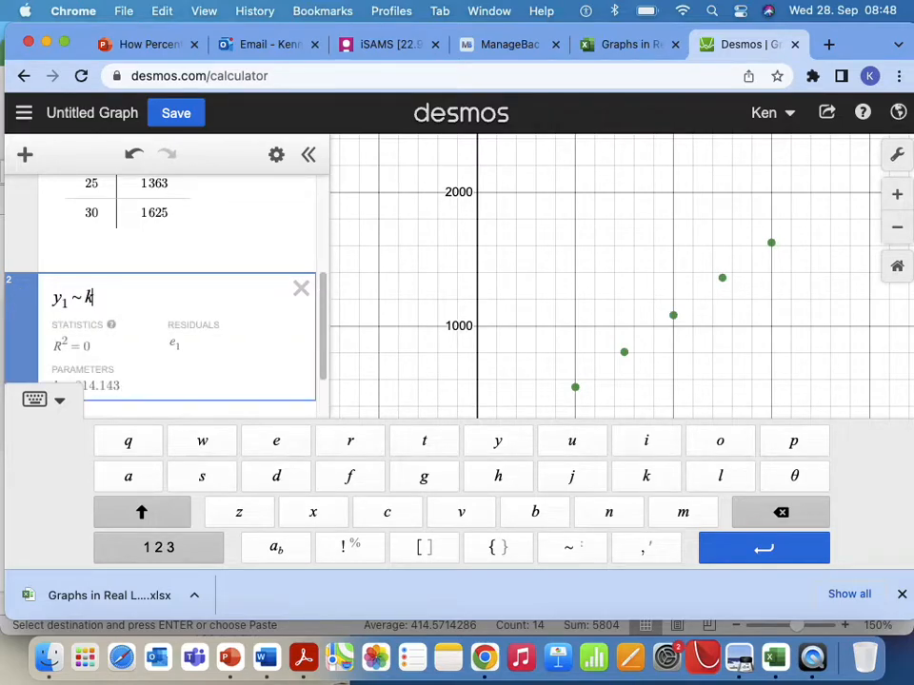
text(x1)
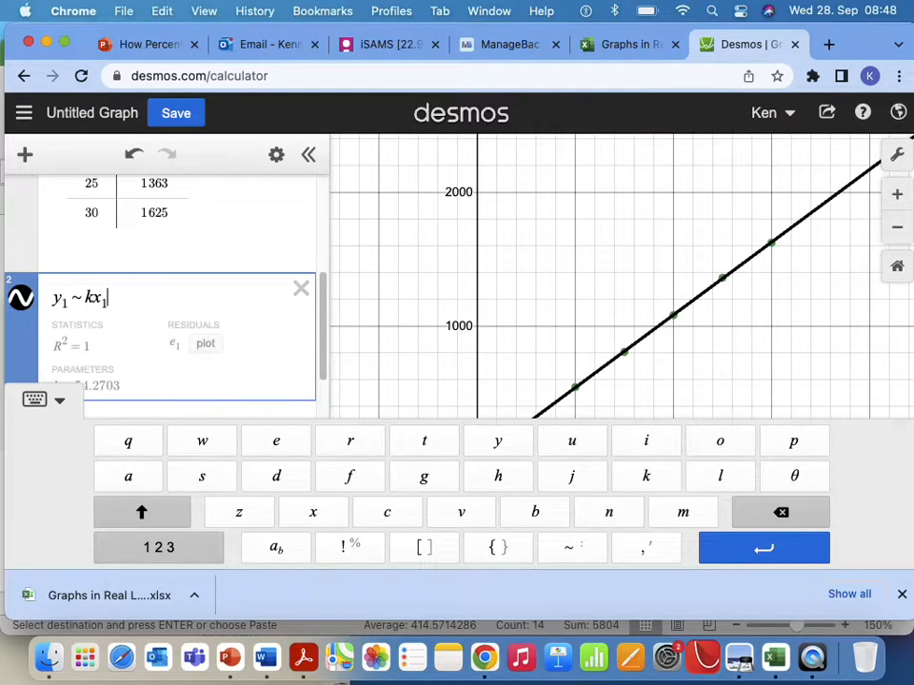
Examine the regression's k parameter and show the coordinates of the point where the fitted line crosses the axes
click(605, 248)
drag(108, 373, 41, 373)
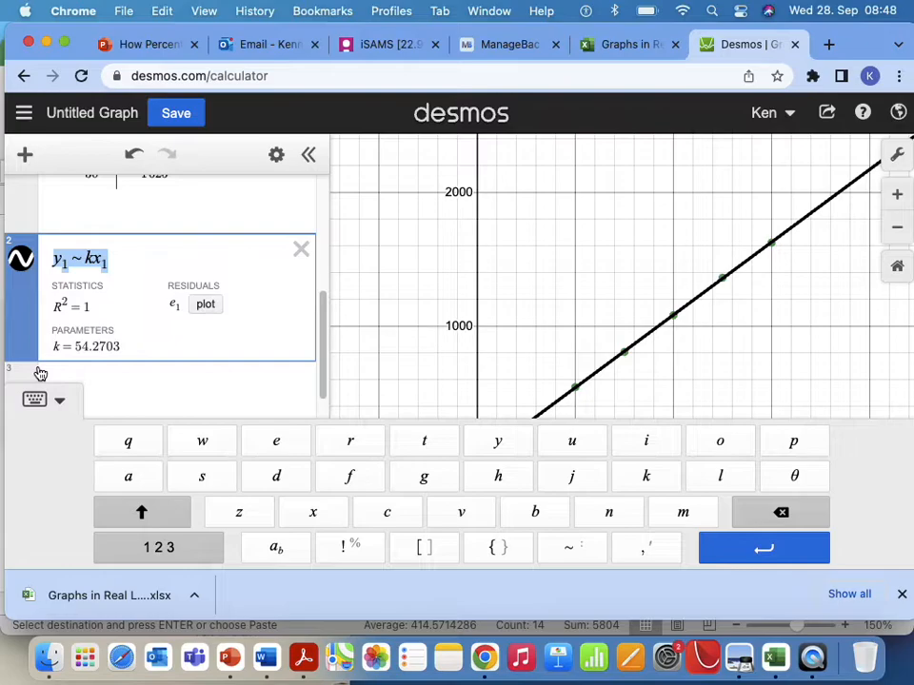
click(111, 345)
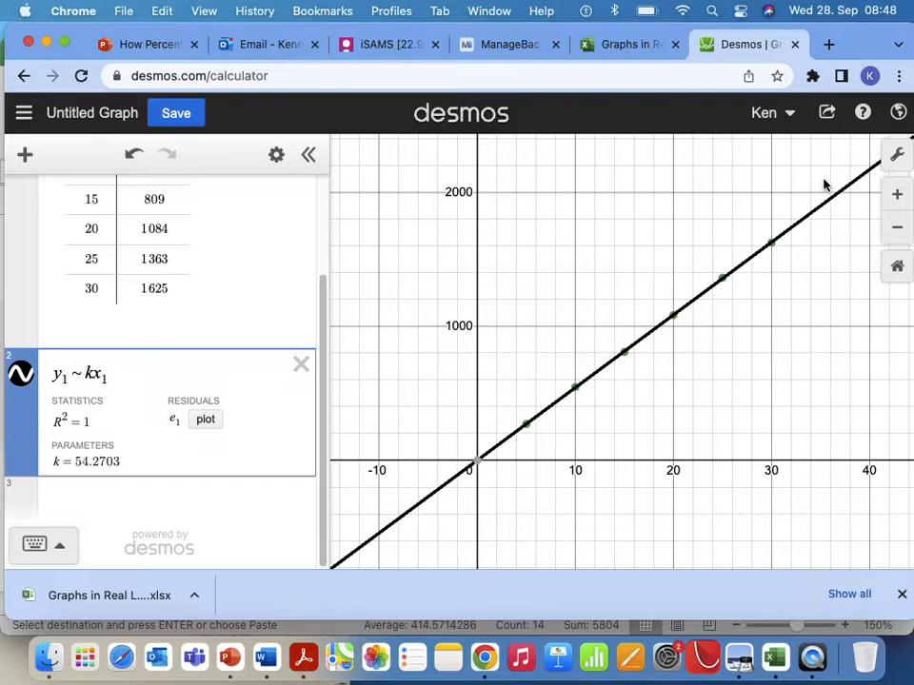
click(479, 467)
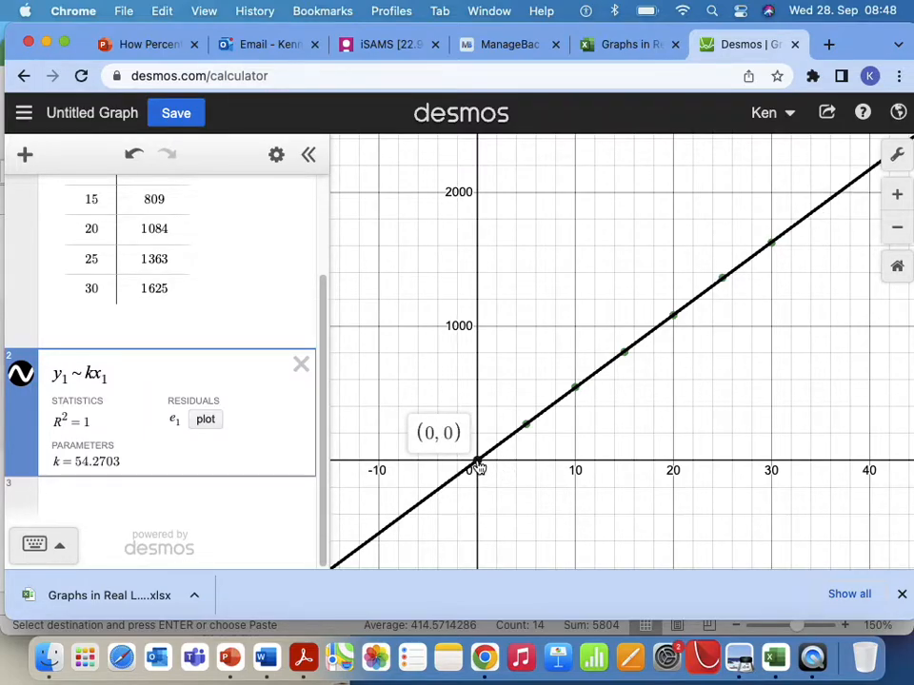
Switch to the Excel workbook and review the swimming data in B3:C10, the chart and the k values in D4:D10
click(774, 657)
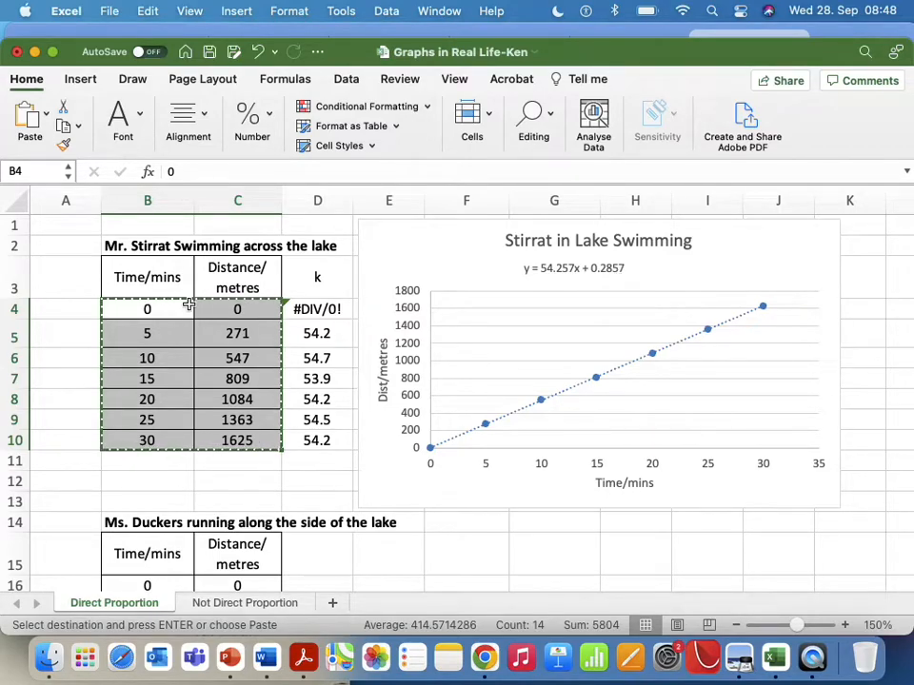
drag(144, 307, 215, 438)
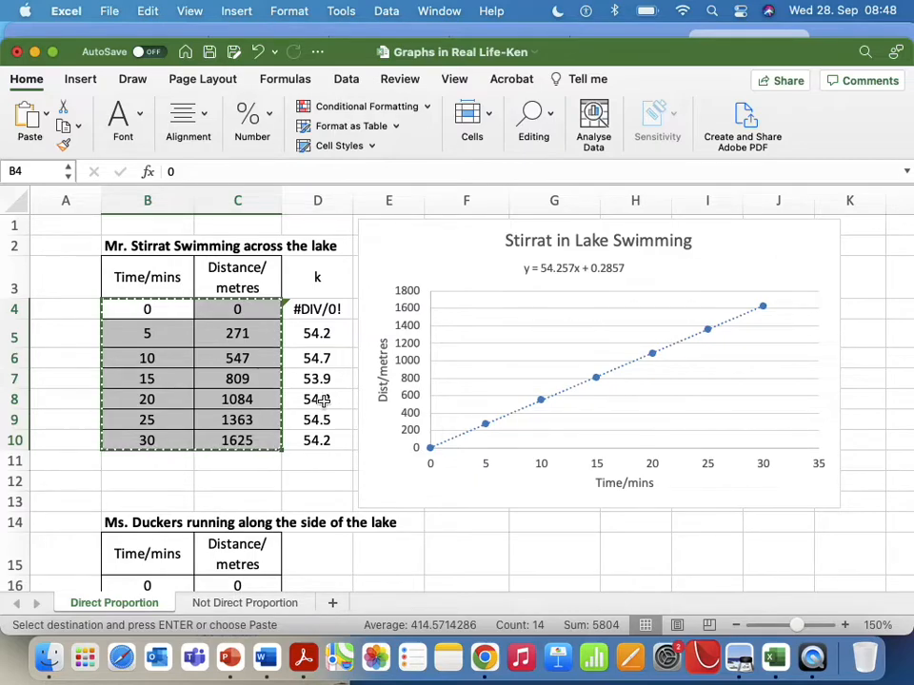
drag(167, 282, 241, 437)
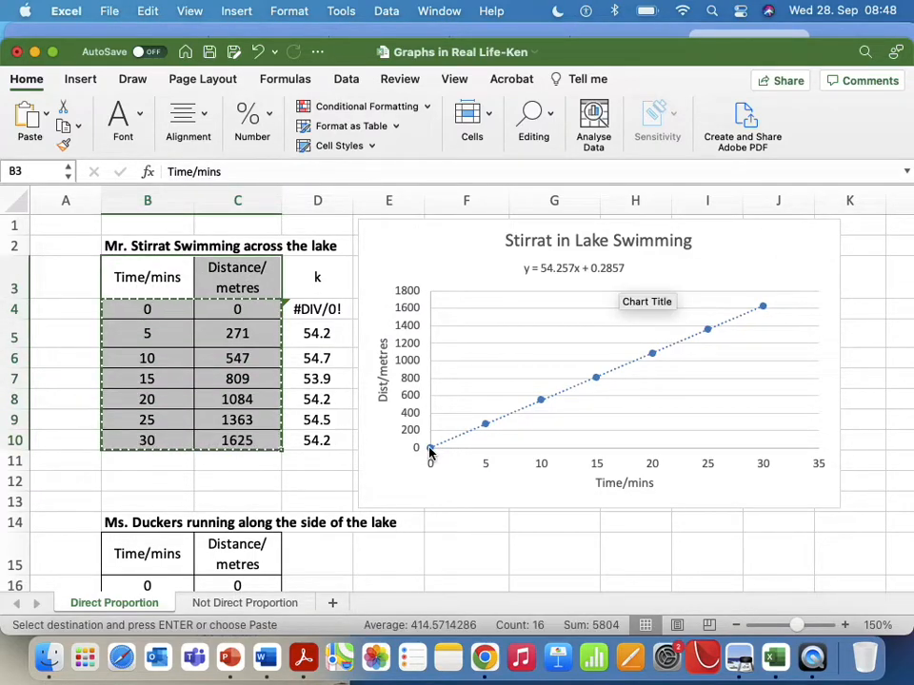
drag(326, 312, 326, 442)
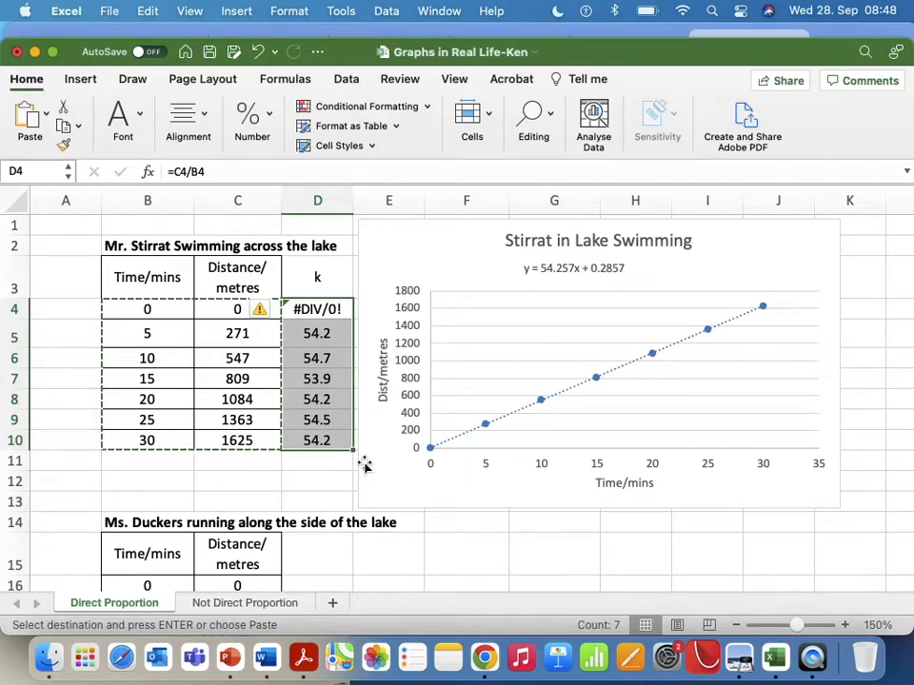
Switch back to Desmos in Chrome and review the data table and the y1 ~ kx1 regression with its parameter
click(484, 658)
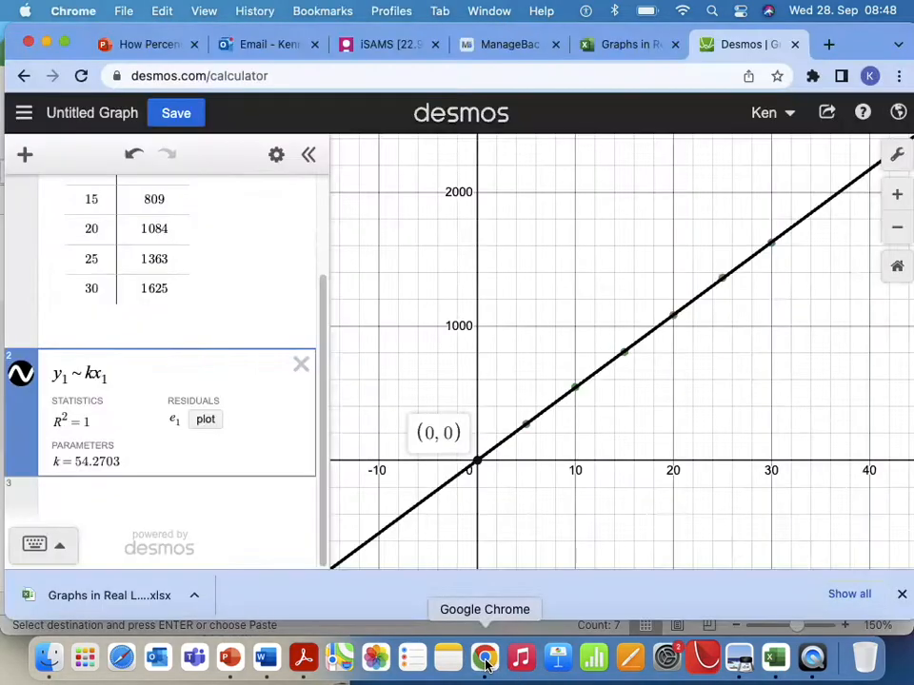
scroll(273, 432, up, 3)
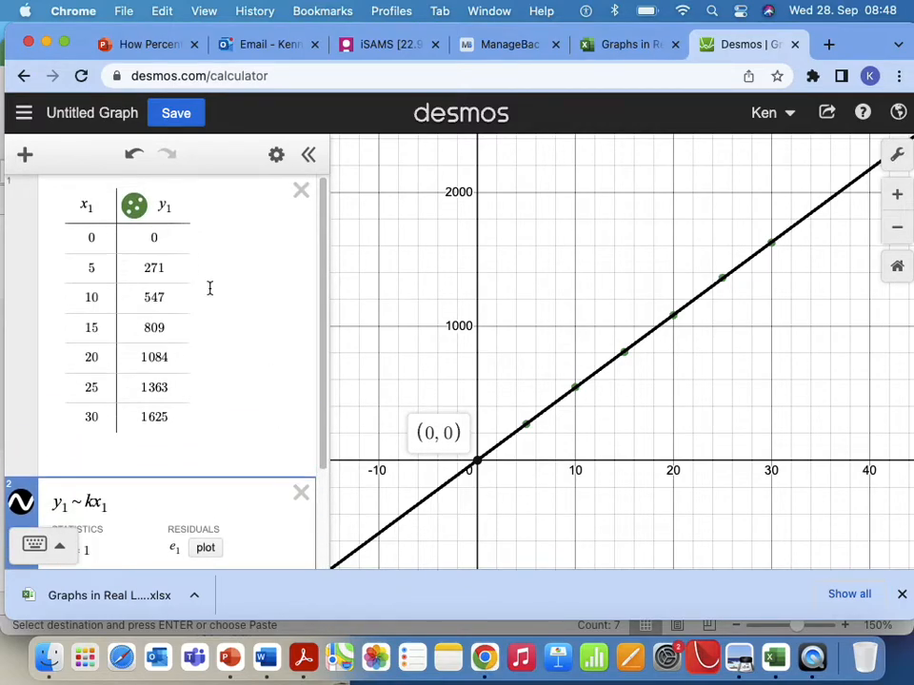
scroll(161, 413, down, 3)
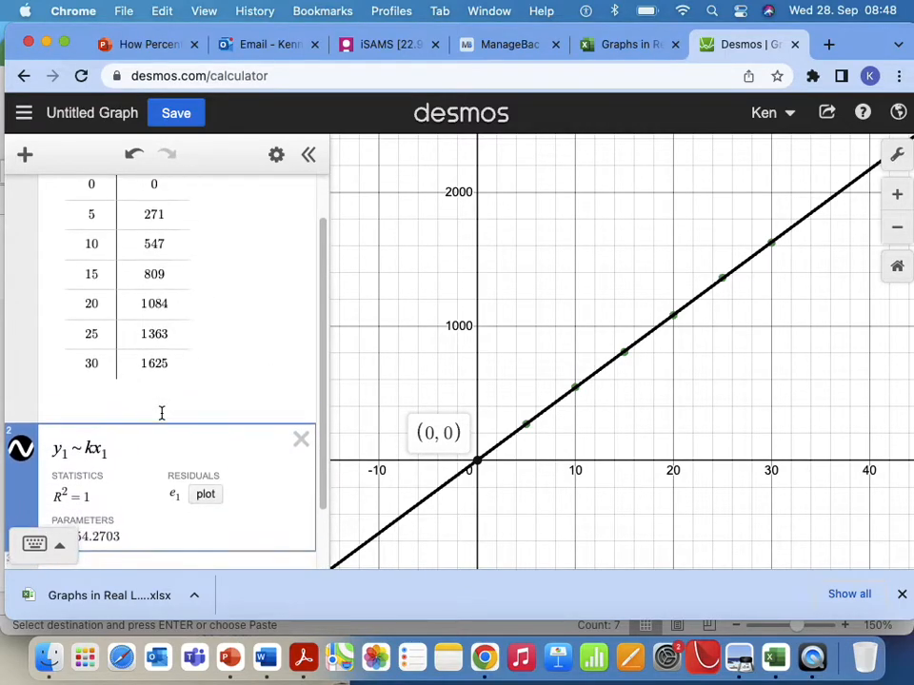
drag(114, 378, 45, 385)
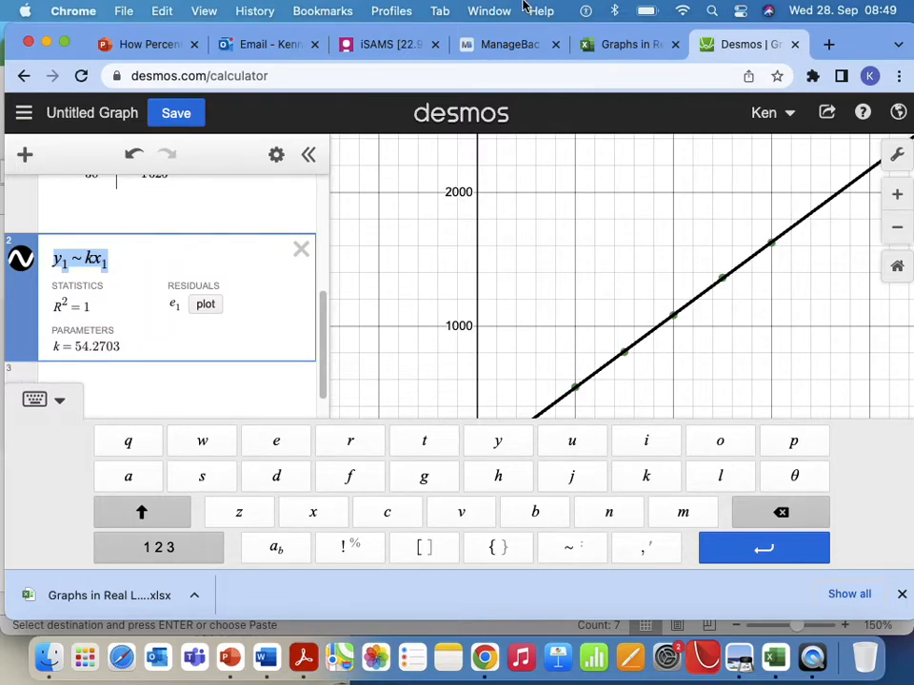
click(587, 12)
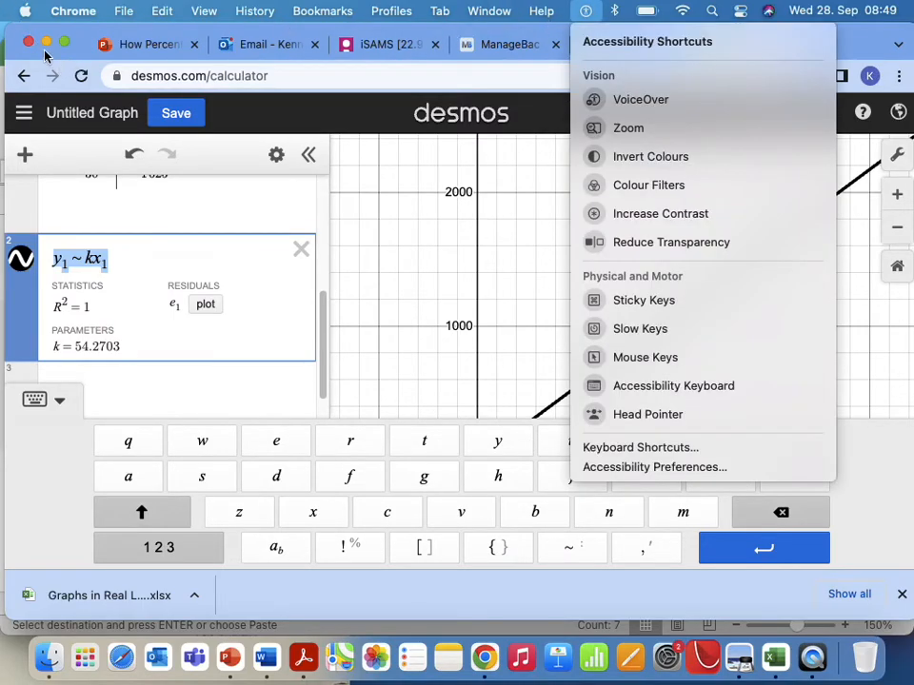